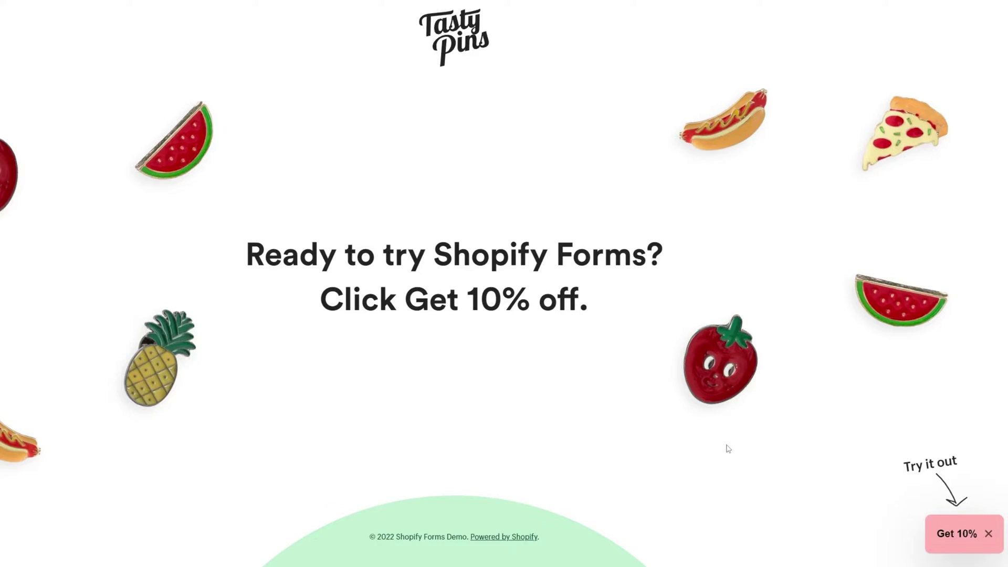
- Set the demo signup popup to display on the third page view after a 30 second delay
click(960, 538)
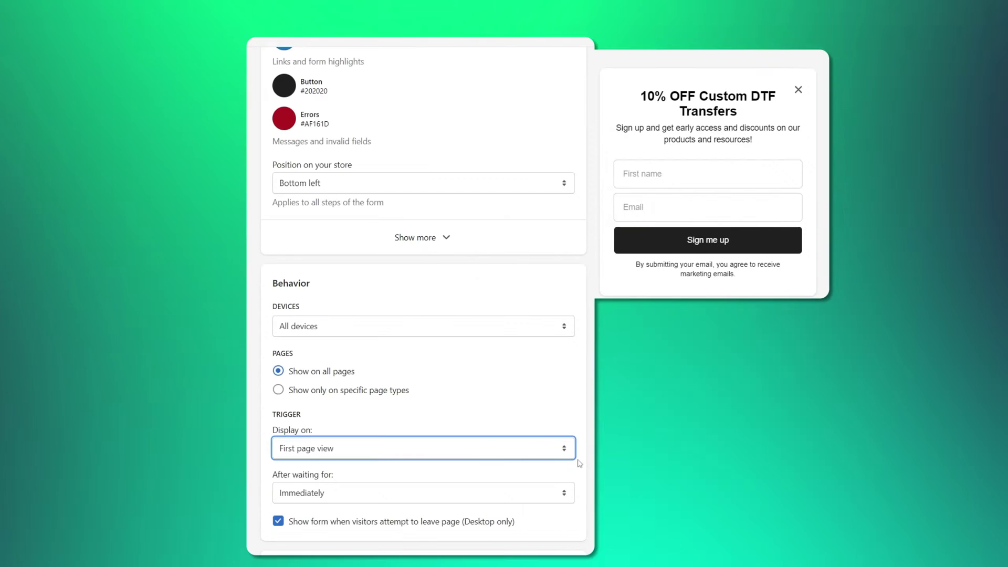
click(499, 447)
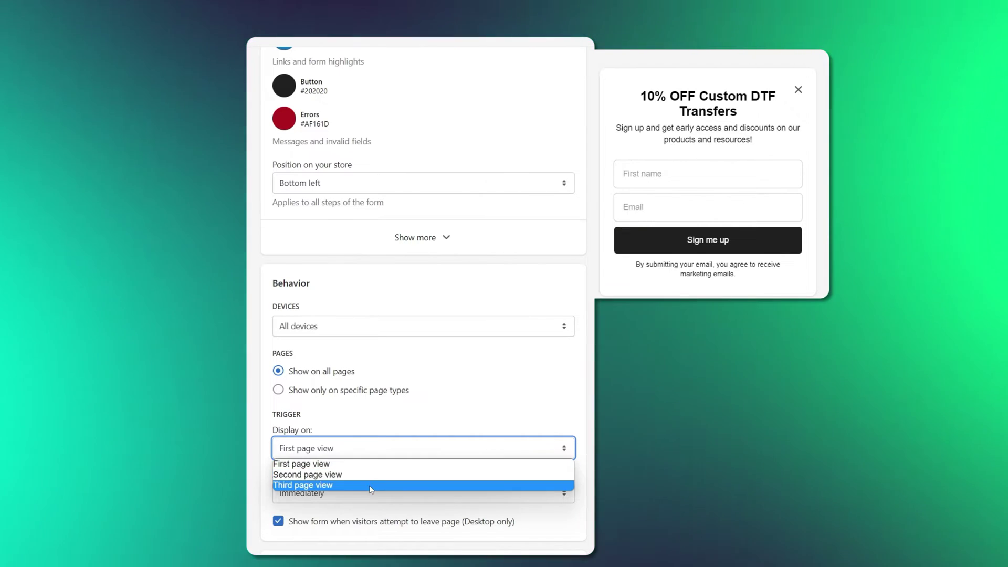
click(369, 485)
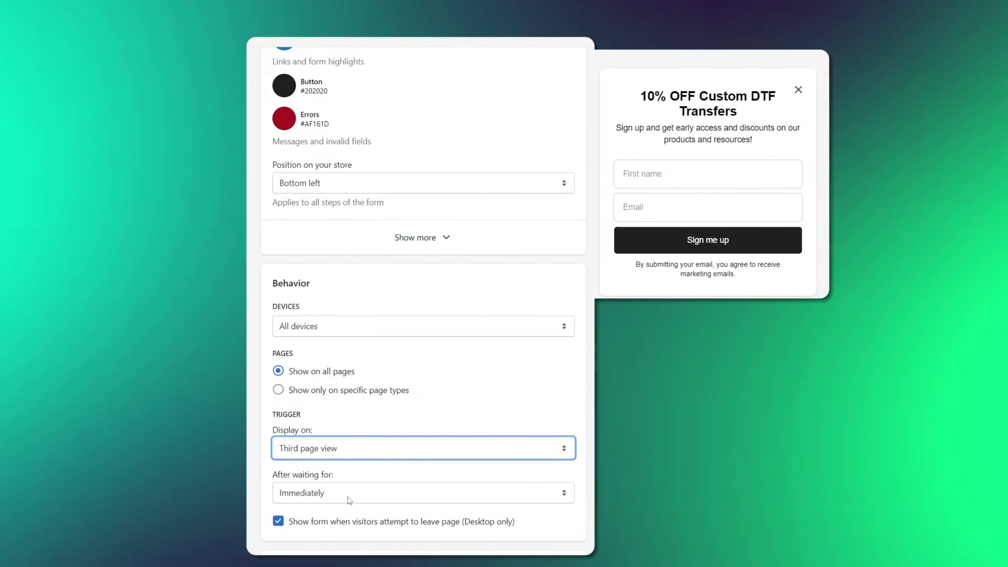
click(347, 493)
click(346, 529)
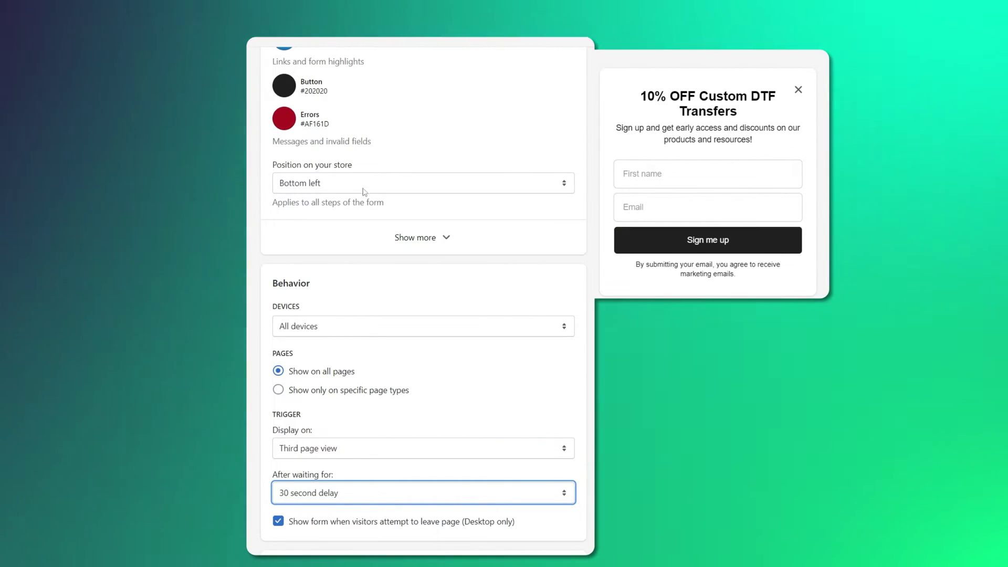
click(394, 182)
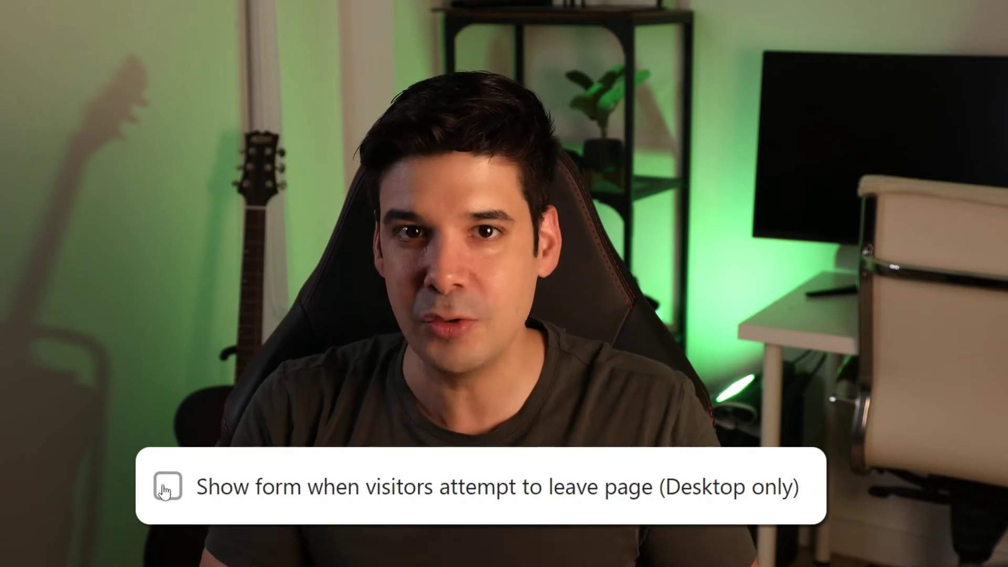
- Open the Shopify Forms app page in the Shopify App Store, marked as installed
click(167, 487)
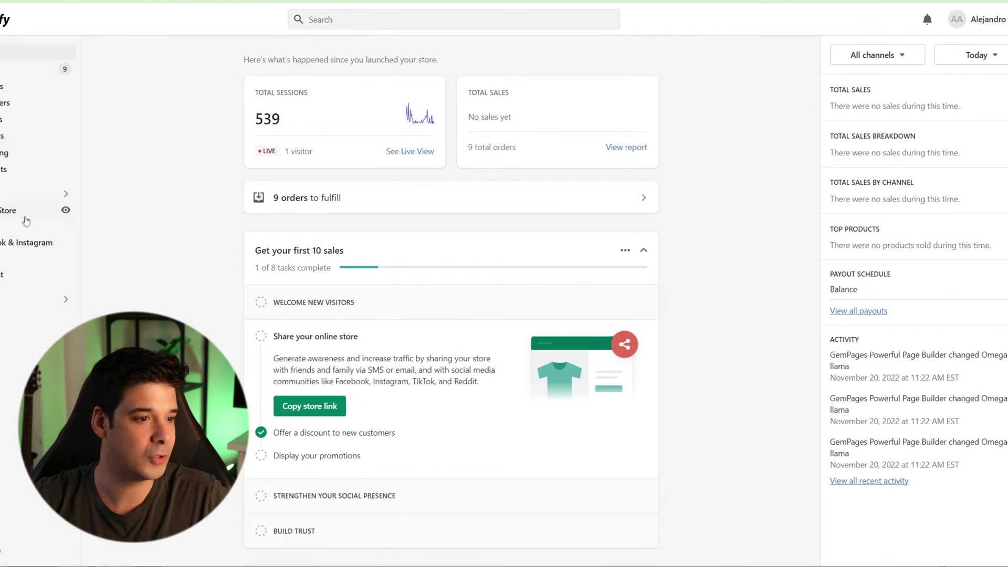
- Open Forms from the installed apps list to see the Email capture form overview
click(31, 194)
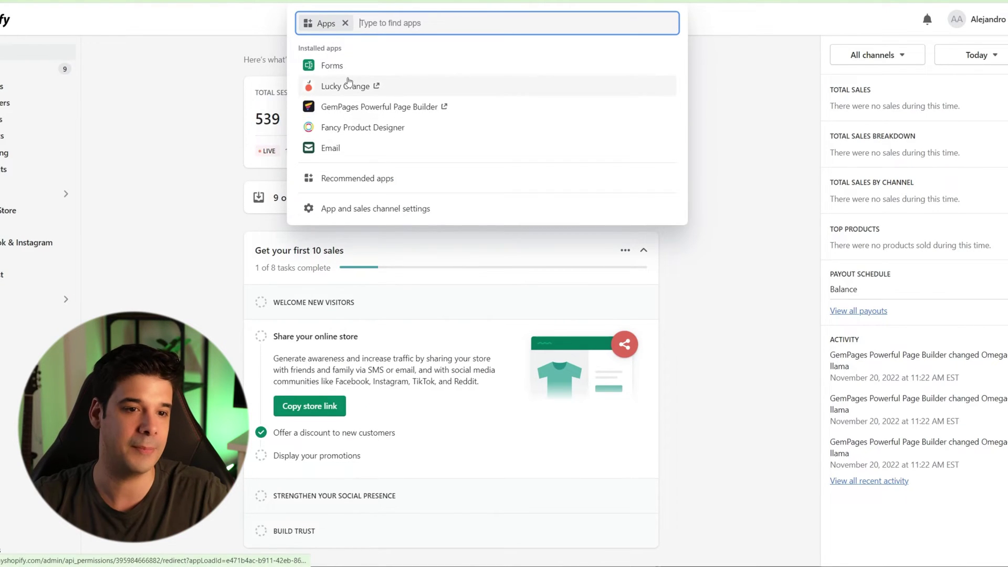
click(329, 67)
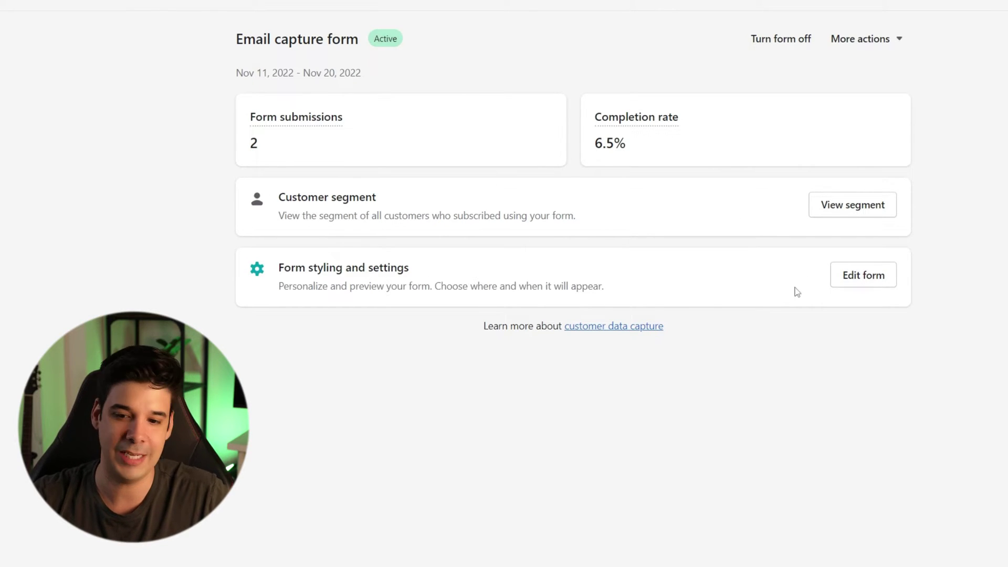
- Delete the Email capture form and start a new form with Create form
click(864, 44)
click(864, 130)
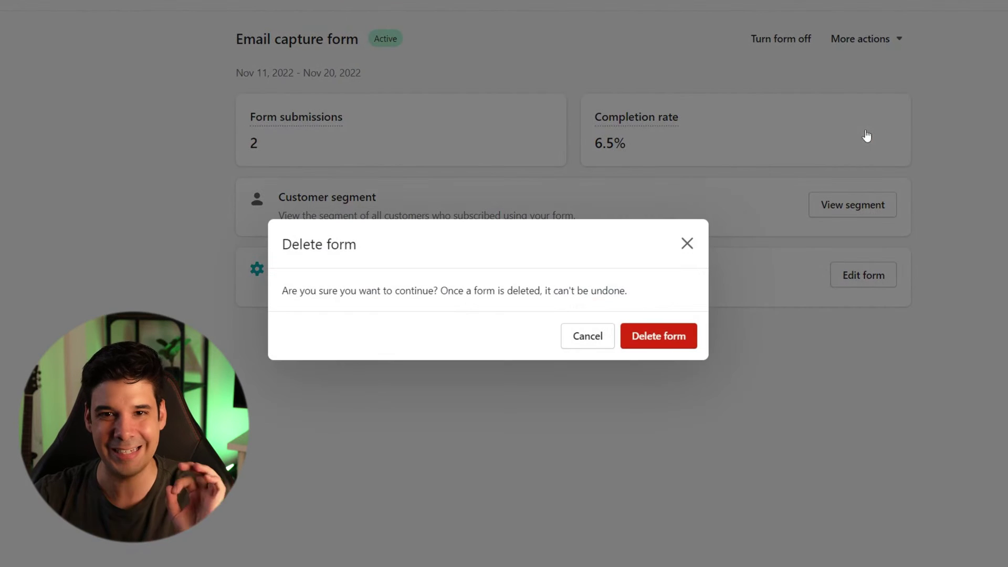
click(670, 343)
click(570, 319)
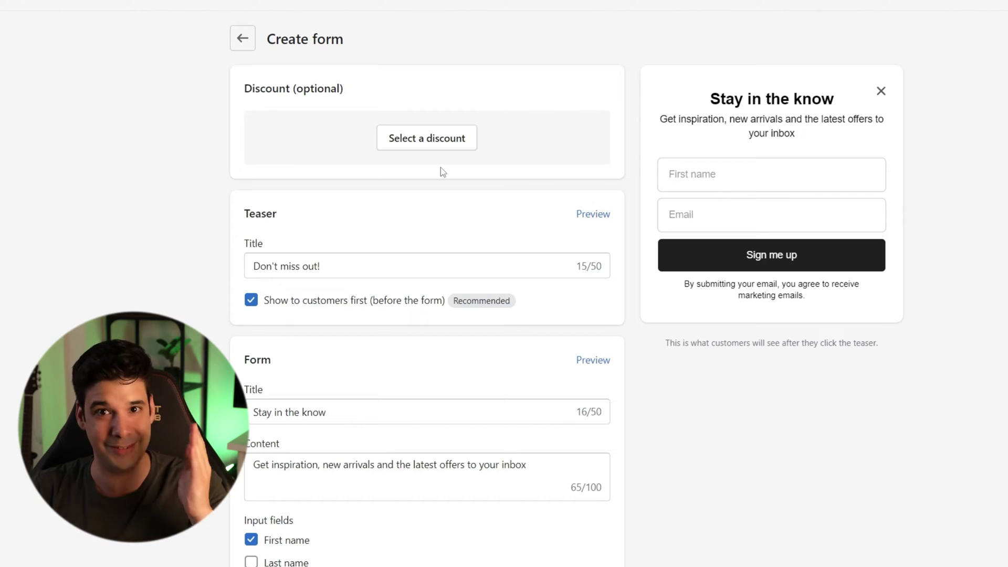
- Attach the 10% off Custom DTF Transfers discount to the new form
click(442, 149)
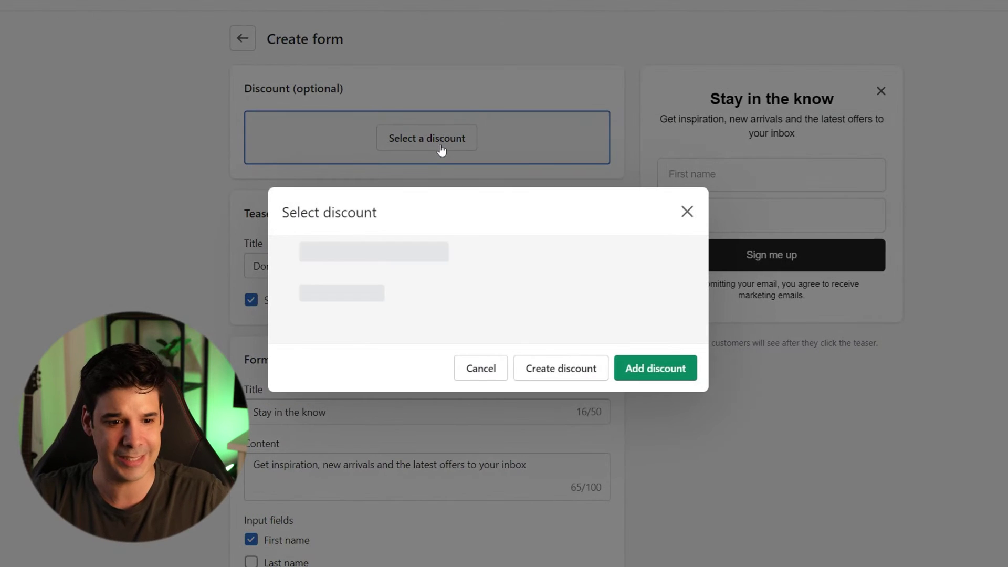
click(291, 258)
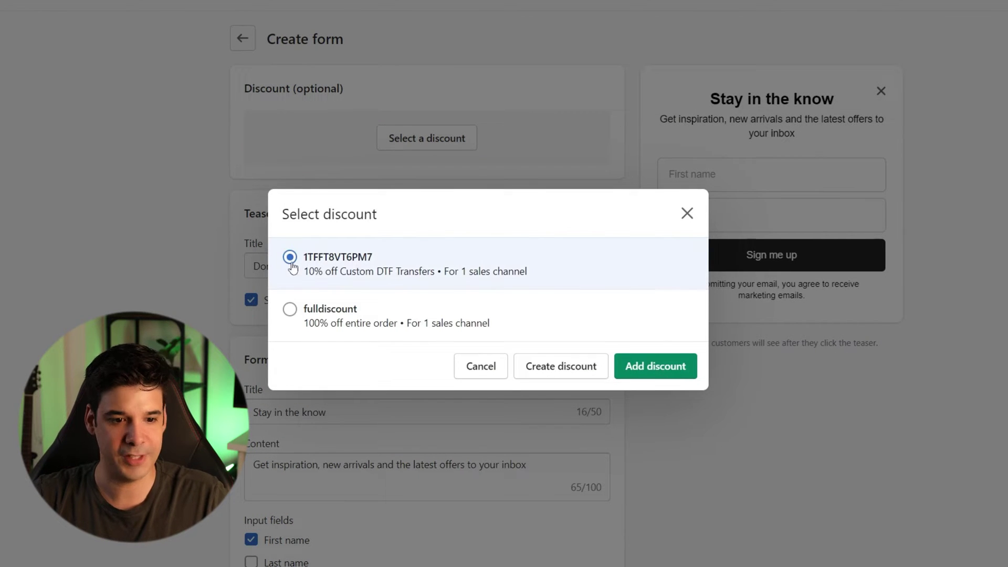
click(667, 368)
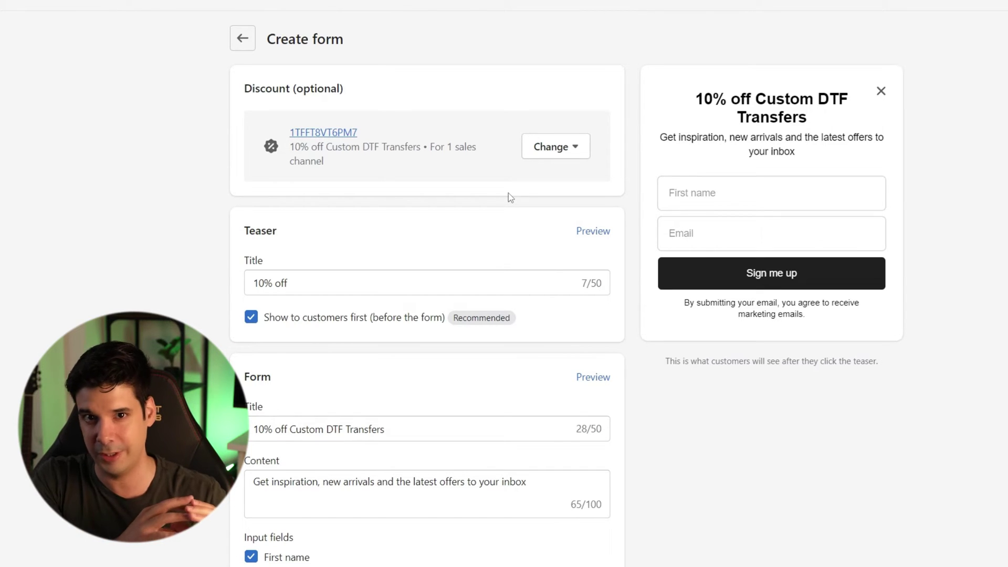
- Replace the teaser title with 'Get 10% OFF!'
click(880, 93)
drag(306, 286, 252, 286)
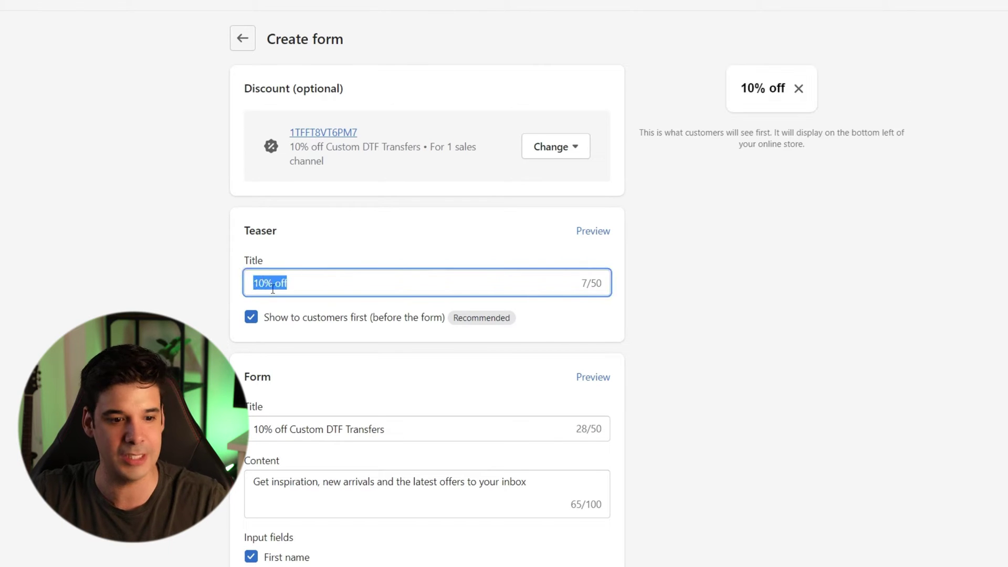
click(762, 92)
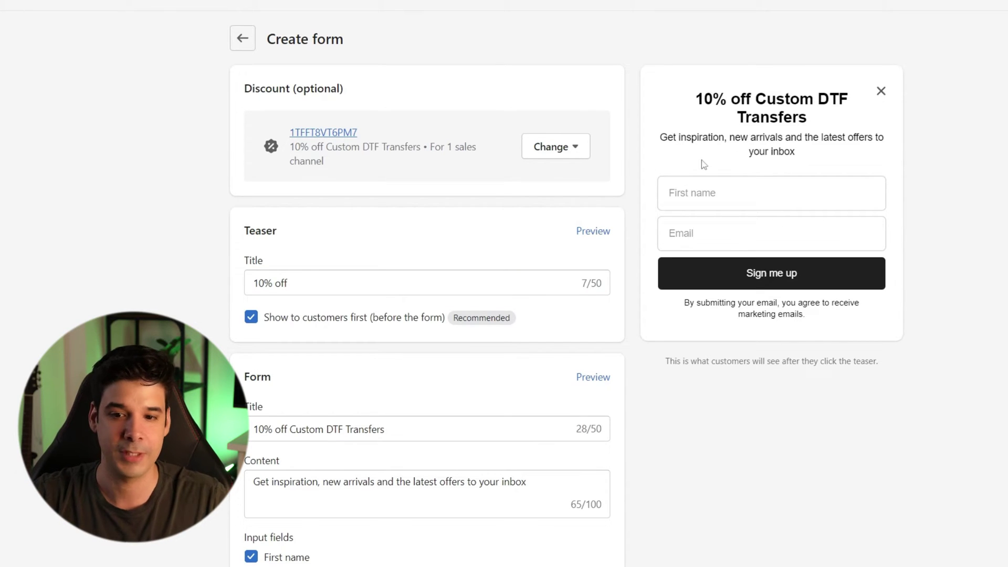
click(885, 93)
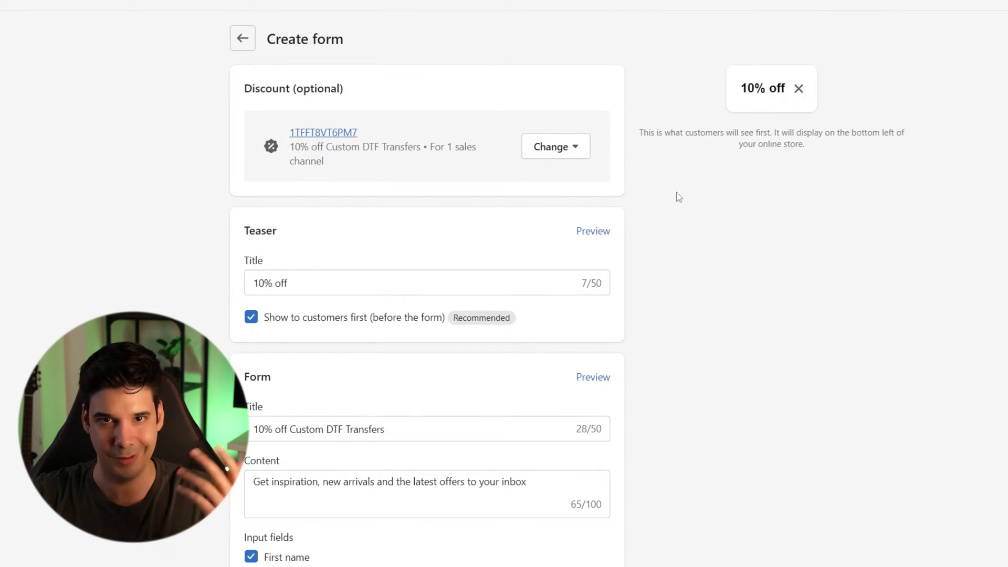
triple_click(321, 279)
text(Get 10% OFF!)
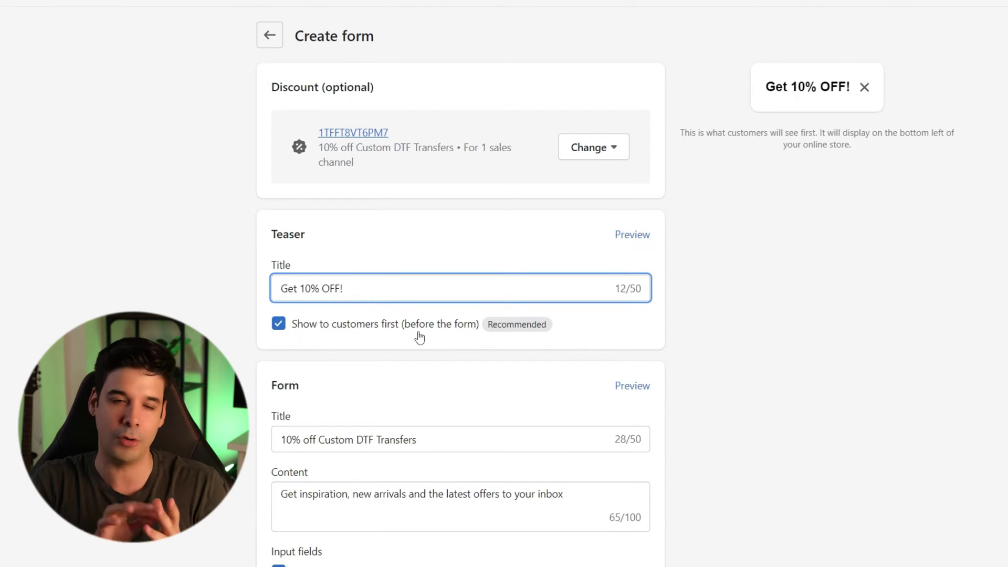
- Set the form title to '10% OFF Custom DTF Transfers' and edit its early-access description
scroll(419, 337, down, 5)
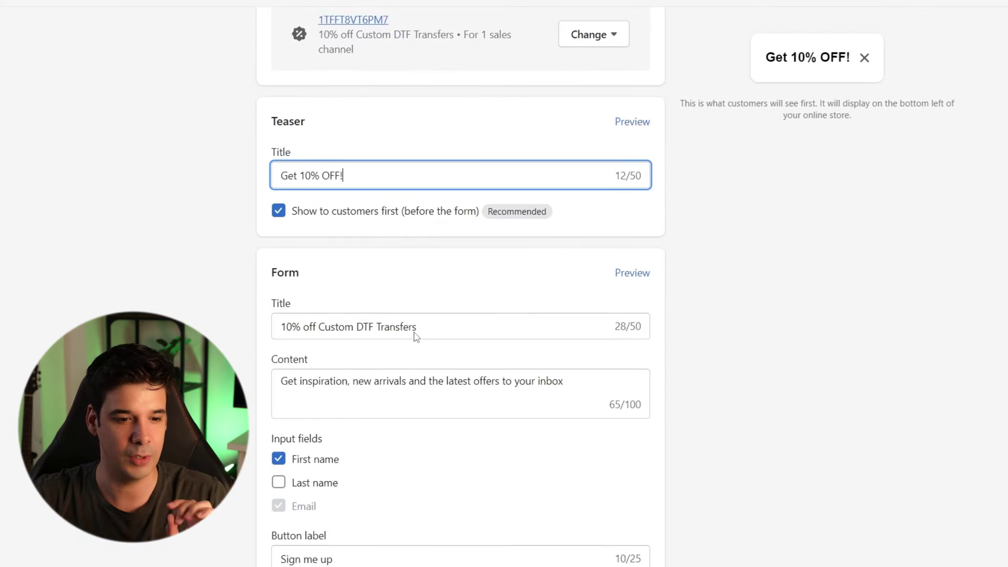
scroll(326, 216, down, 2)
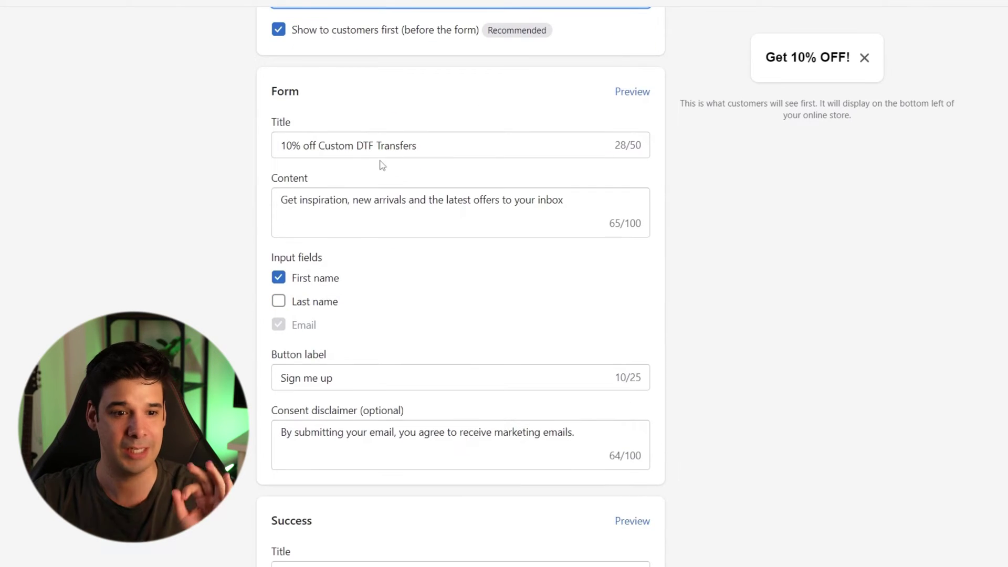
click(440, 74)
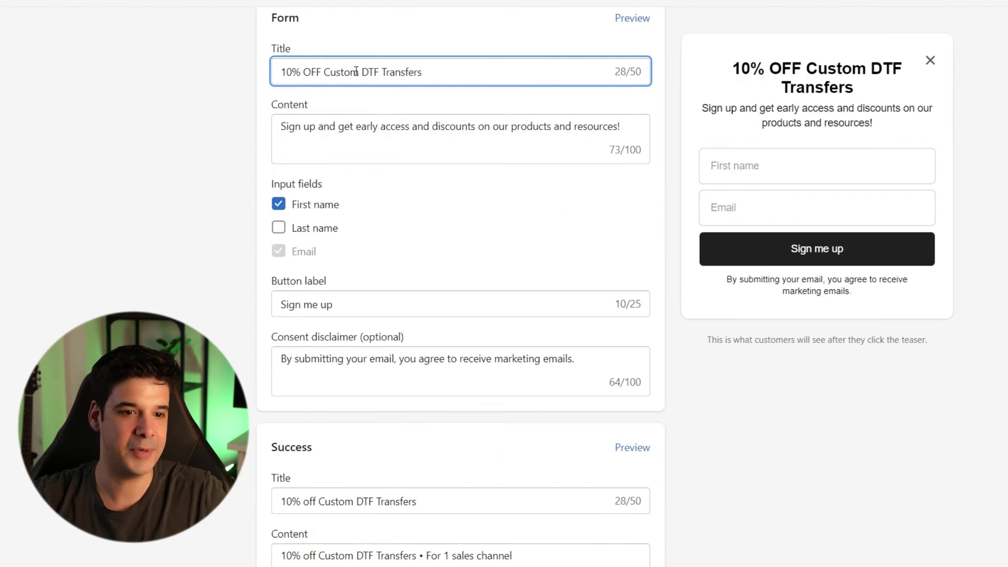
click(307, 129)
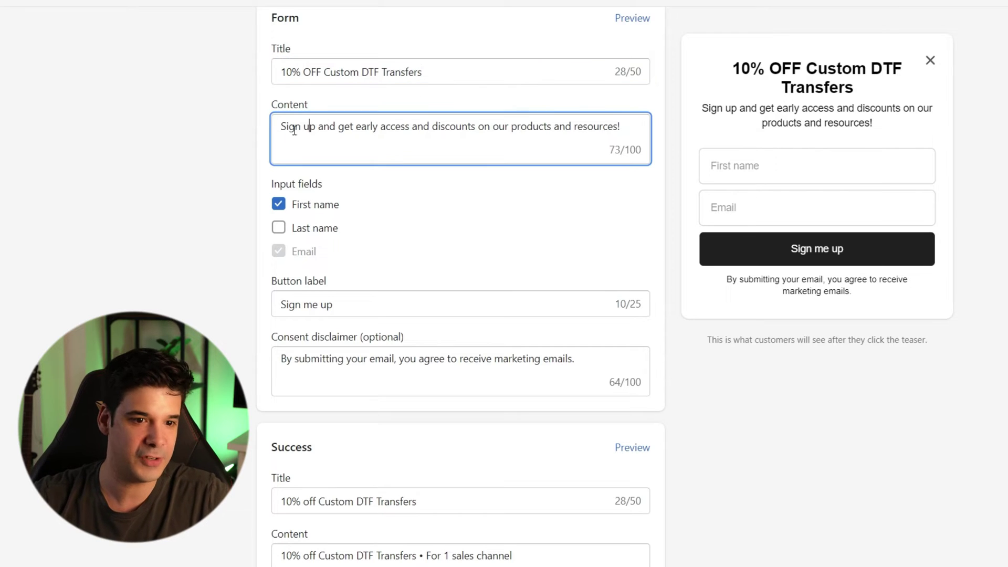
drag(361, 128, 624, 129)
click(624, 131)
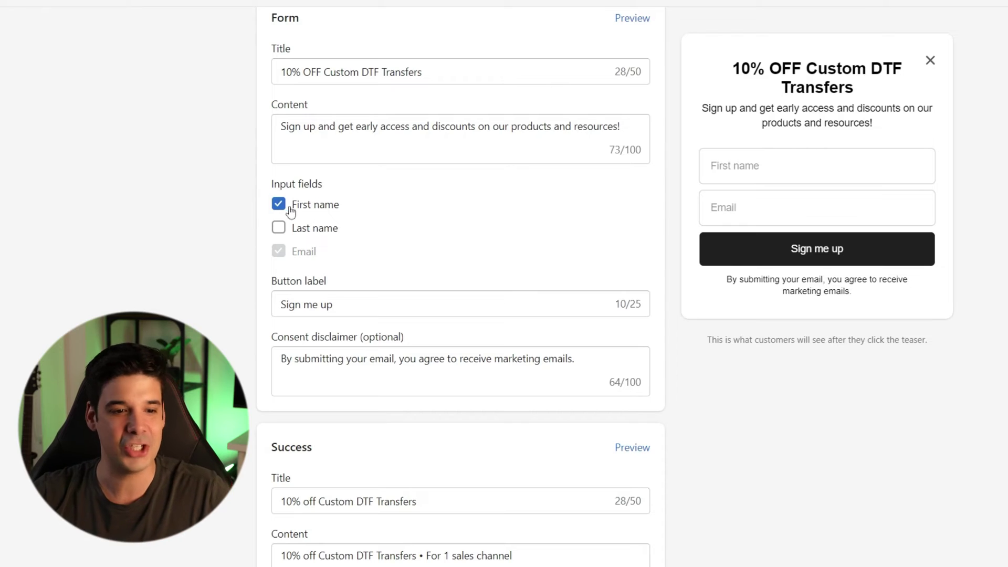
- Toggle the First name input field off and back on so it stays on the form
click(290, 209)
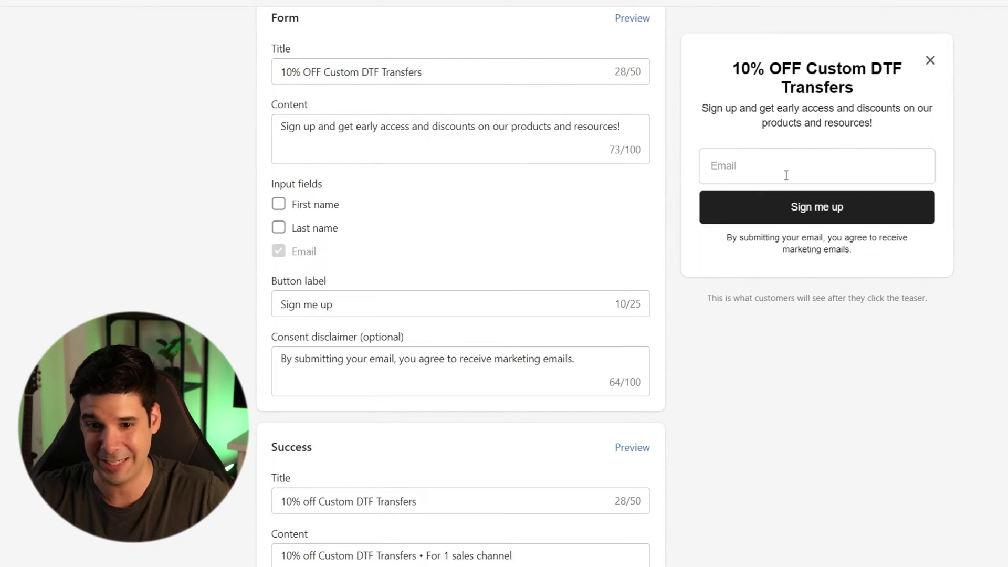
click(279, 209)
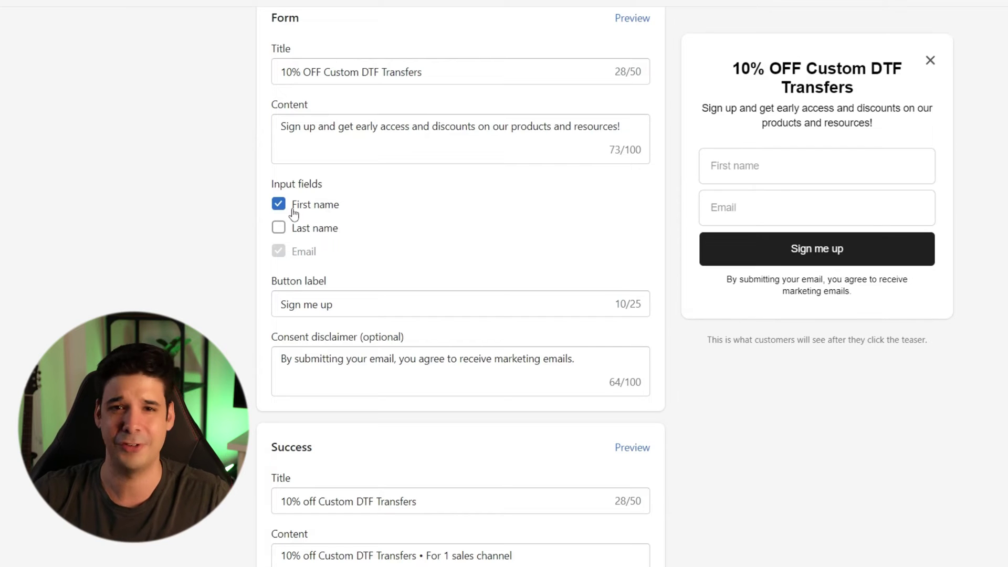
scroll(429, 265, down, 1)
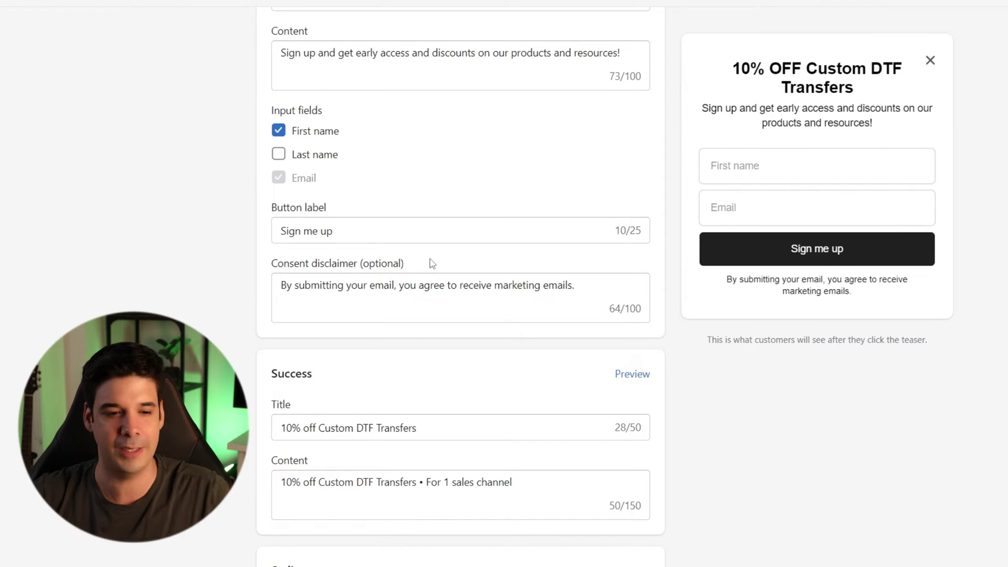
- Select the button label, then preview the '10% off Custom DTF Transfers' success message
triple_click(436, 238)
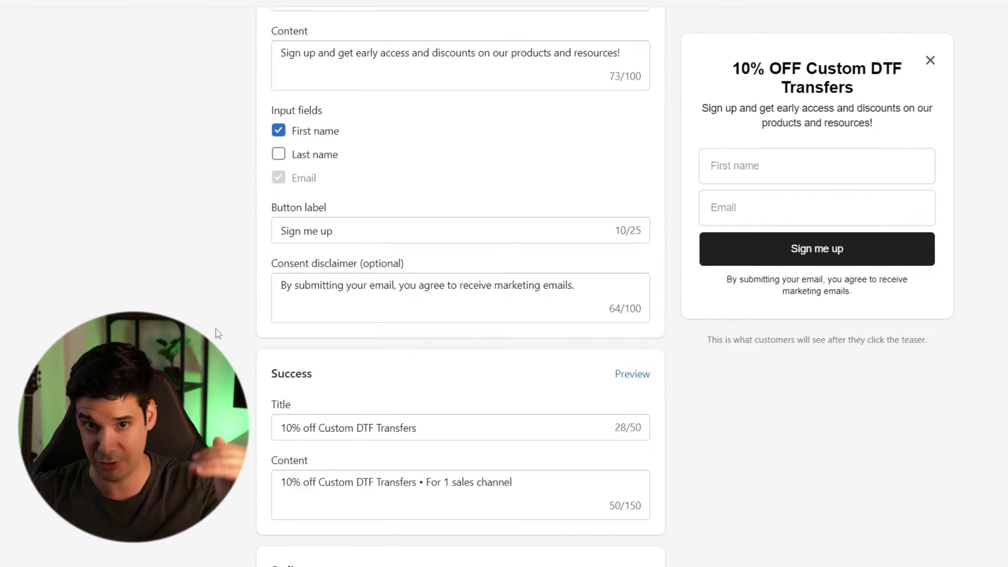
scroll(367, 388, down, 1)
click(459, 354)
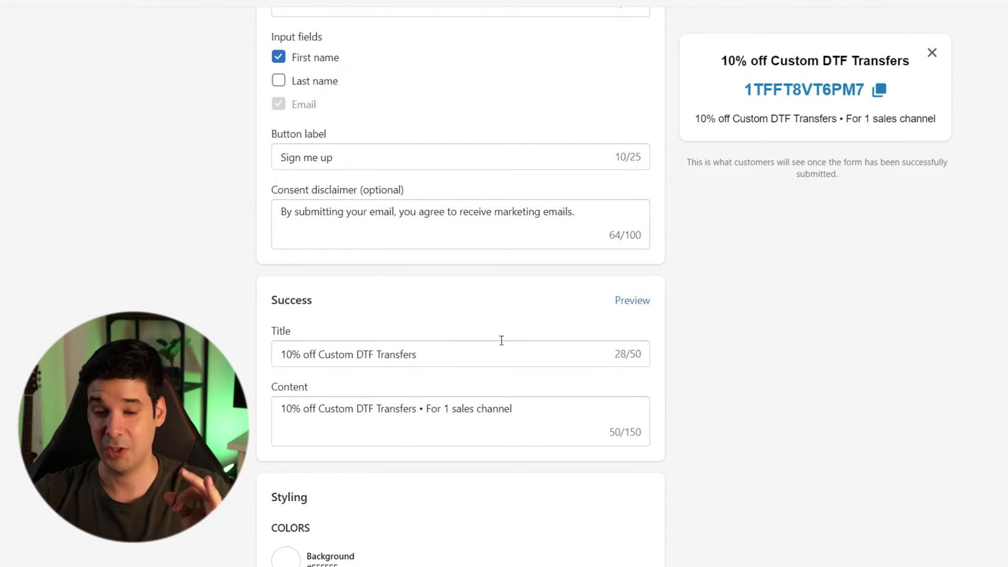
scroll(502, 347, up, 10)
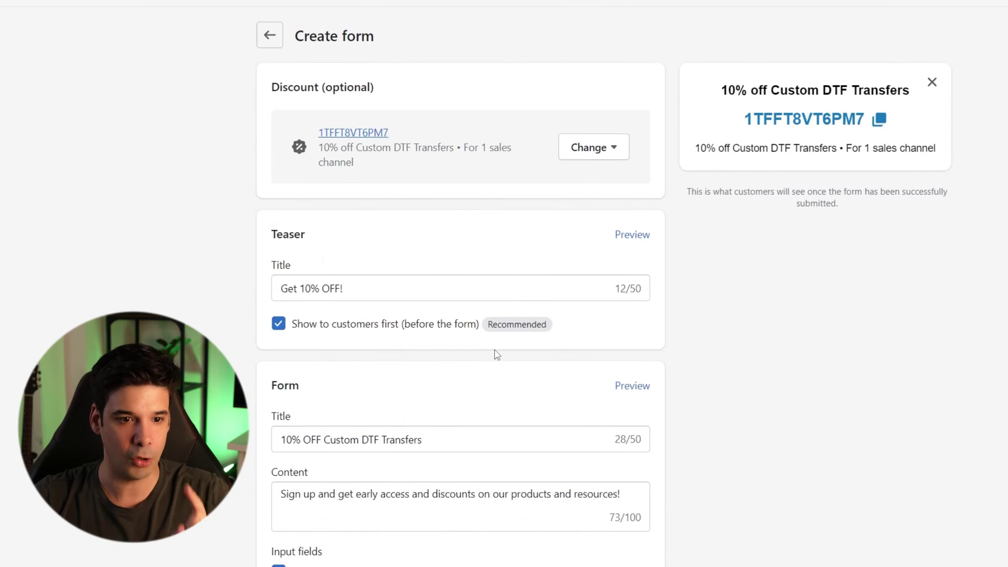
click(571, 149)
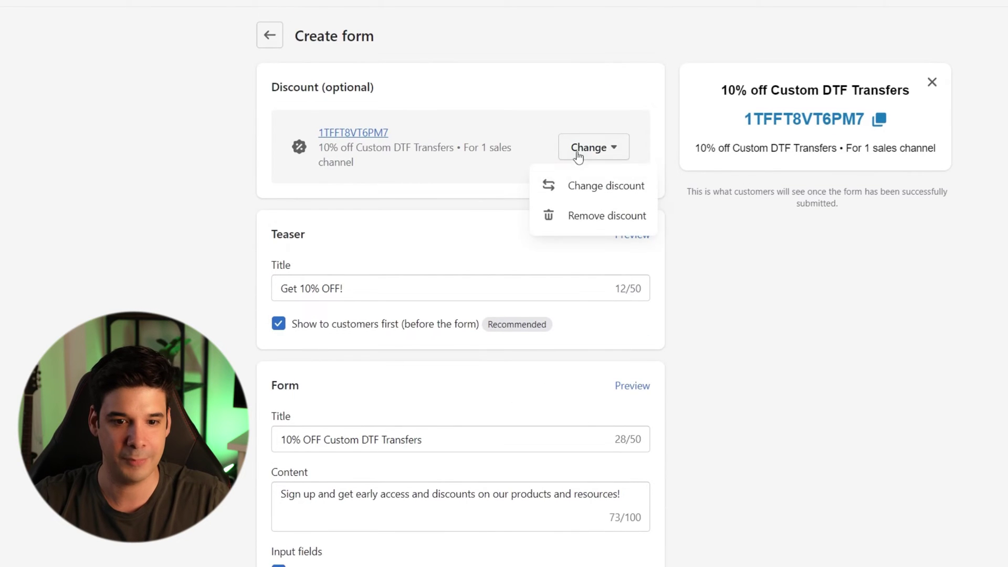
click(593, 216)
scroll(597, 215, down, 6)
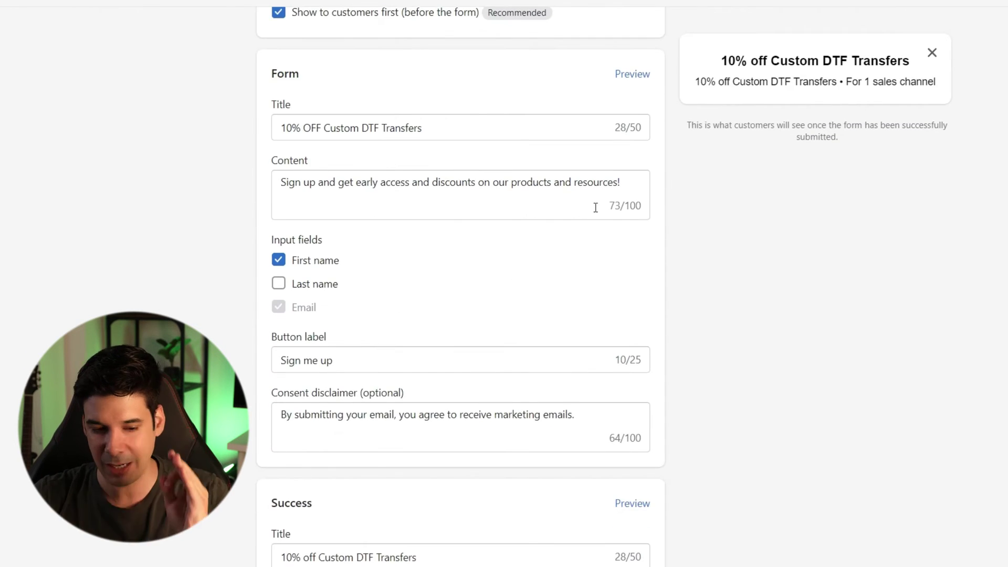
scroll(595, 207, down, 7)
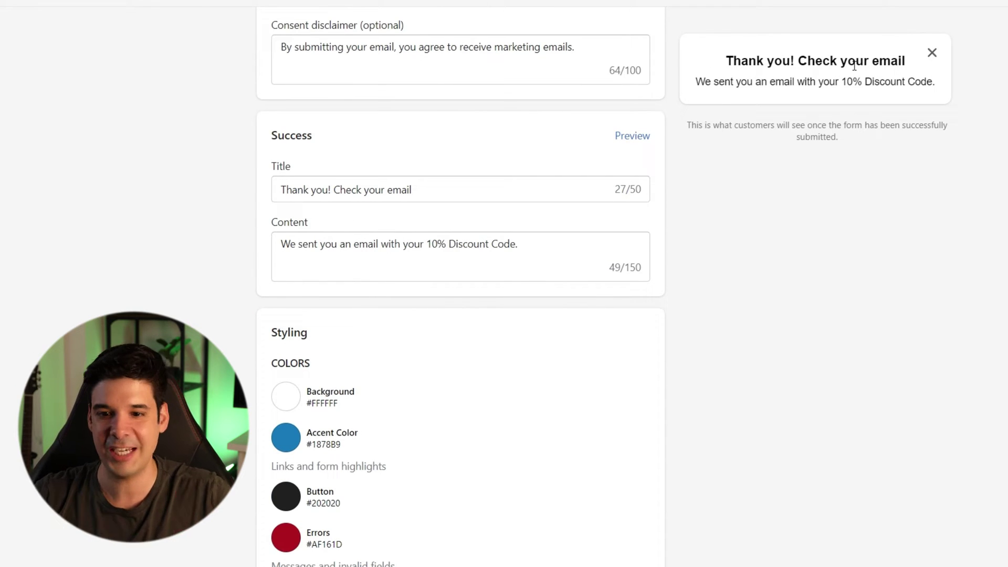
drag(841, 82, 933, 86)
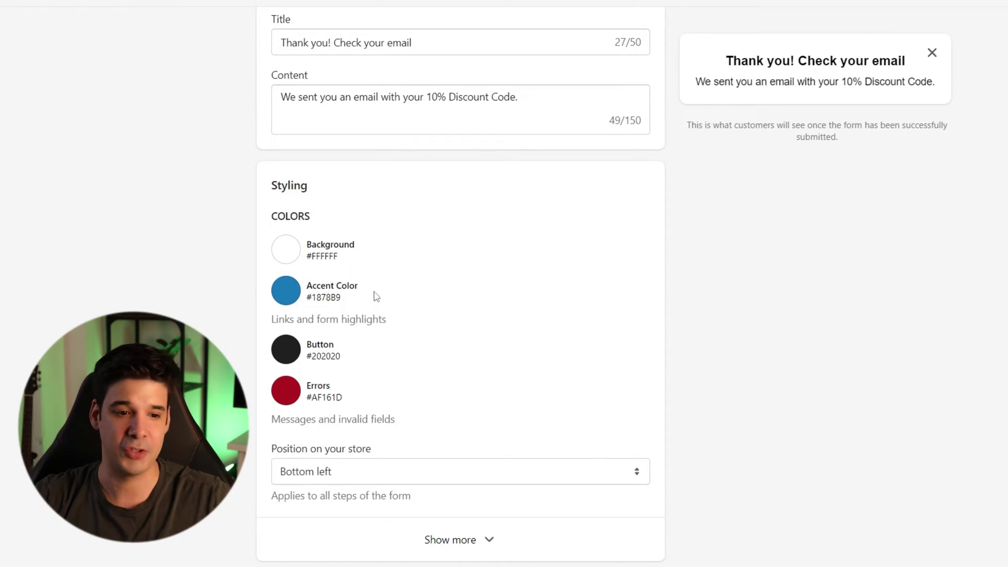
scroll(376, 296, down, 2)
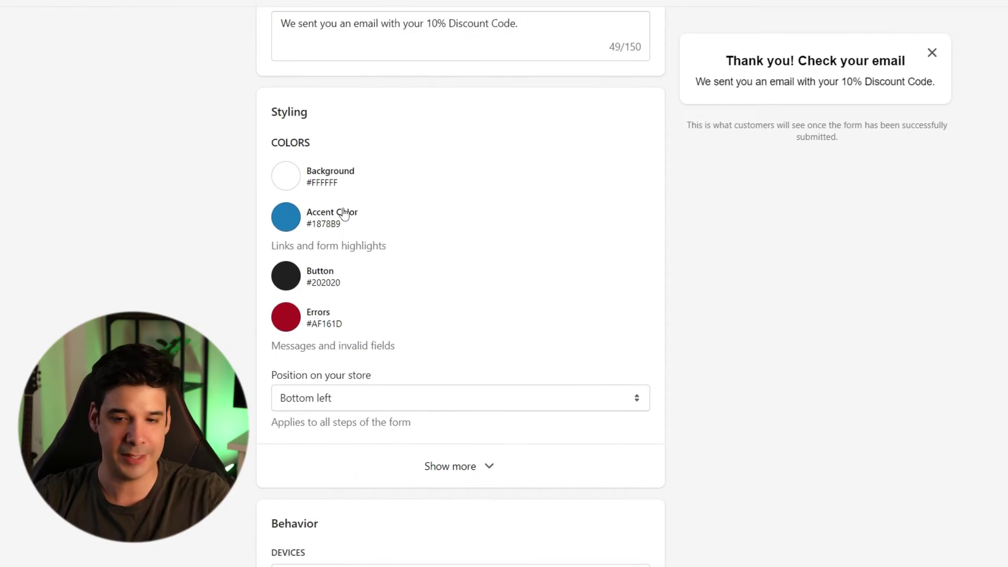
- Place the teaser Middle left (rotated) on the store
scroll(330, 260, down, 2)
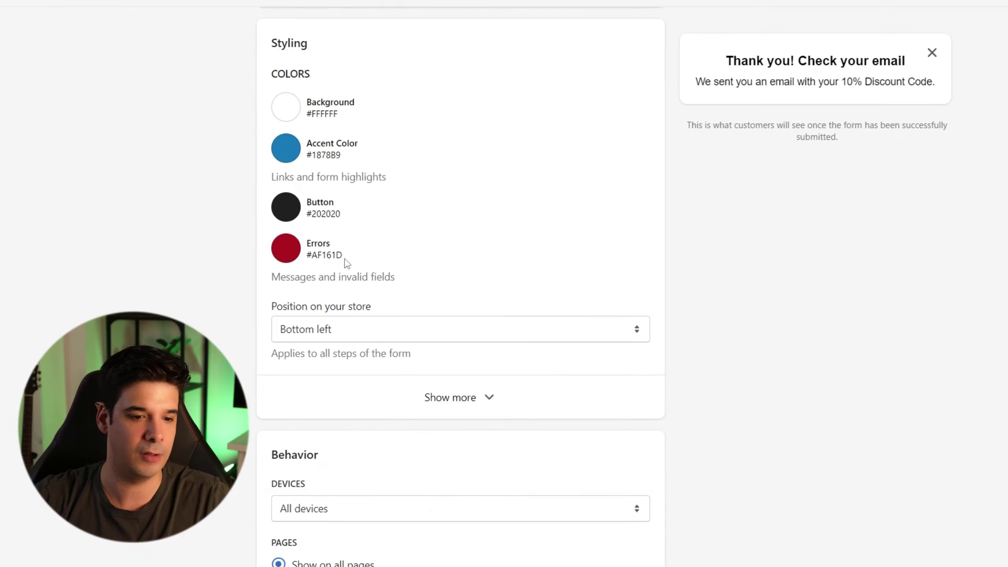
click(367, 329)
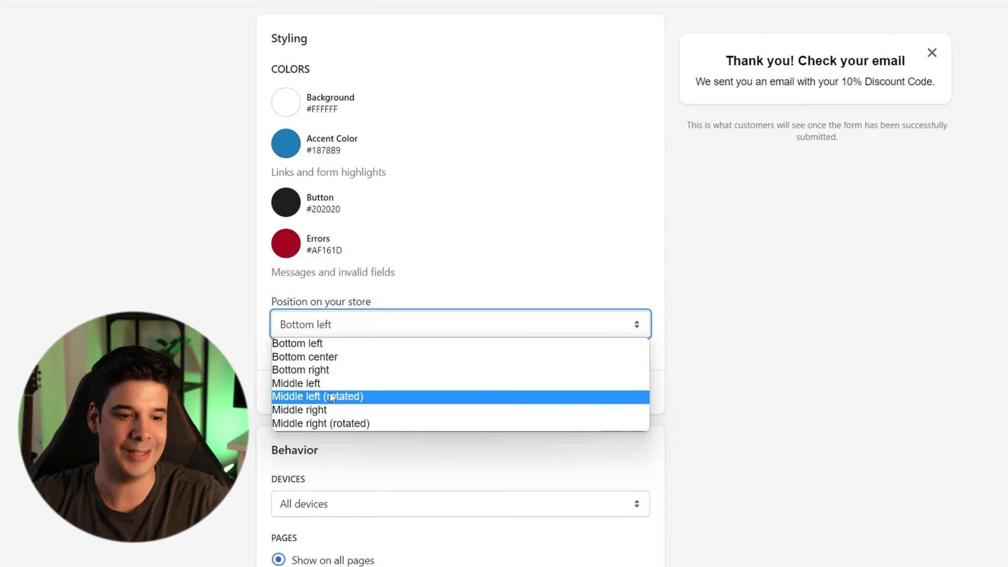
click(356, 398)
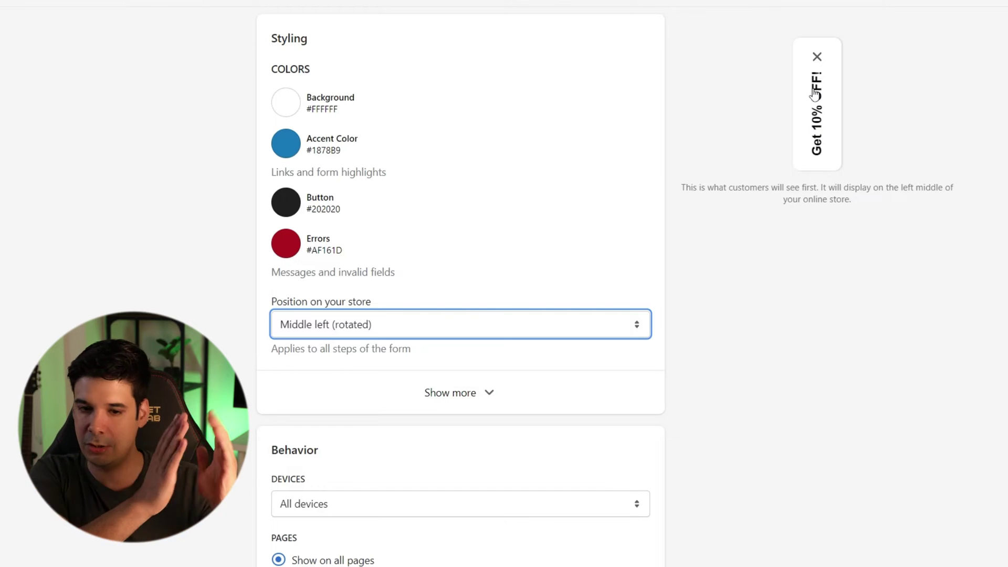
- Try Impact as the heading font while previewing the full signup form
click(450, 393)
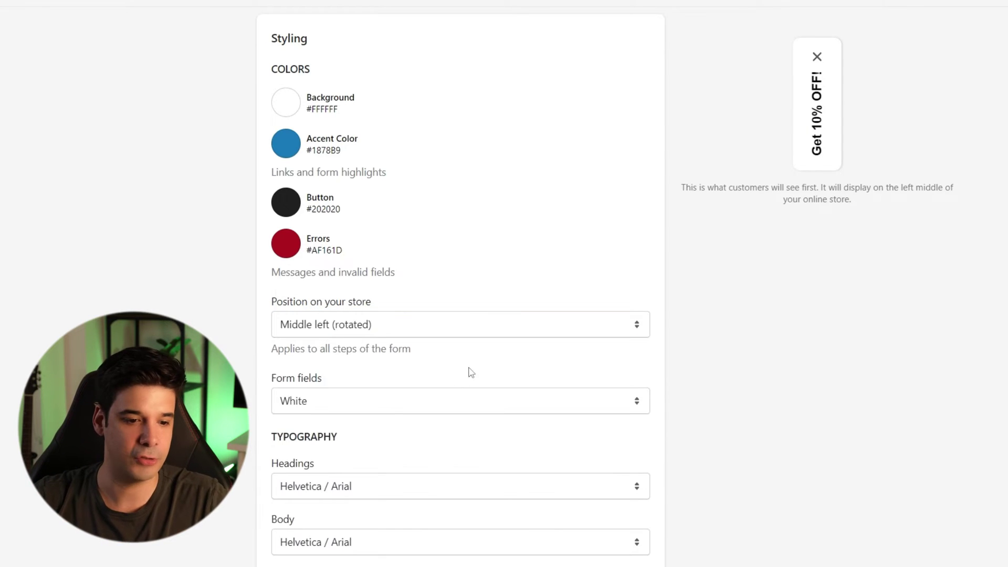
scroll(490, 357, down, 2)
scroll(490, 357, down, 1)
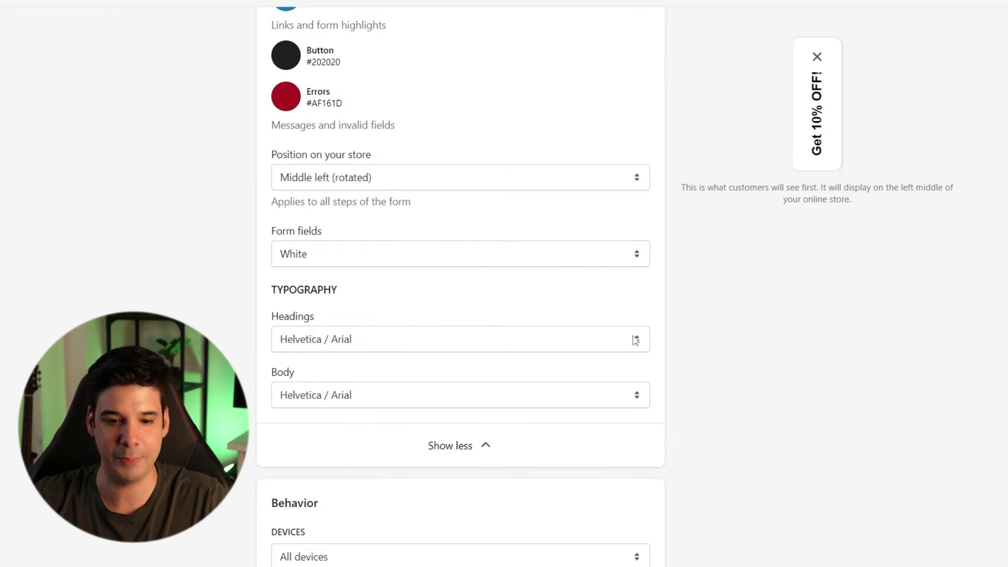
click(829, 156)
click(526, 341)
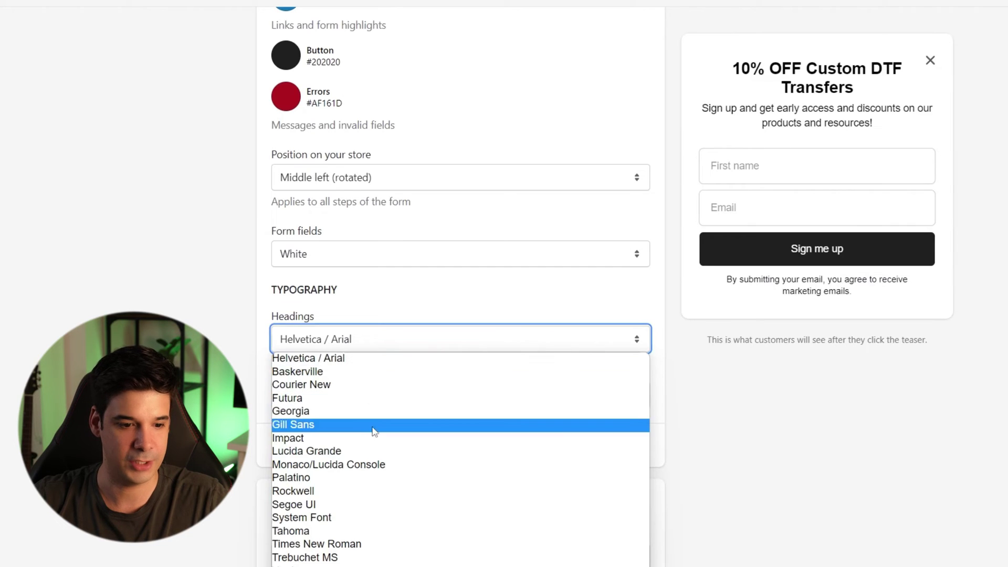
click(348, 441)
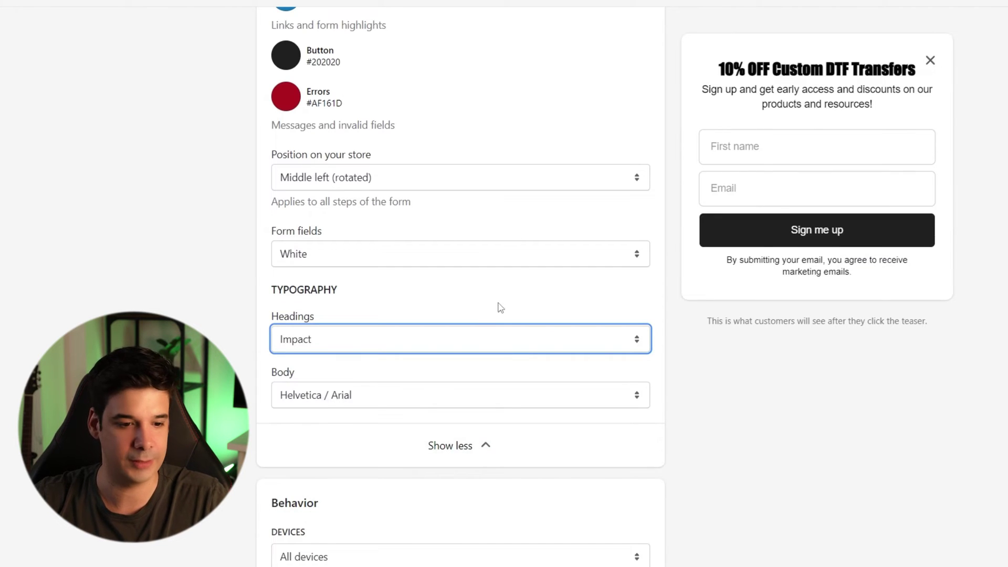
scroll(520, 289, down, 5)
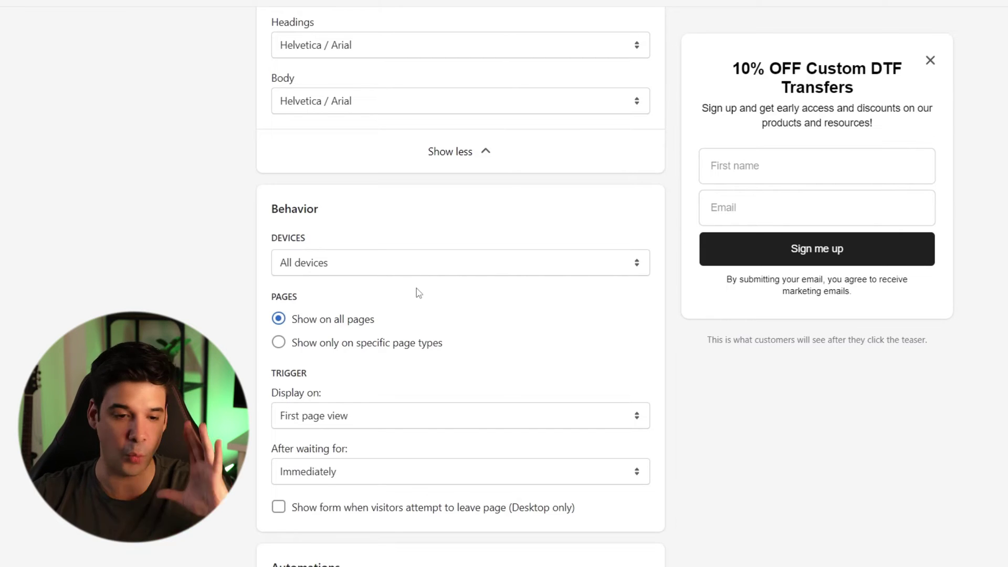
- Keep the form showing on All devices and review the page-view trigger
click(399, 267)
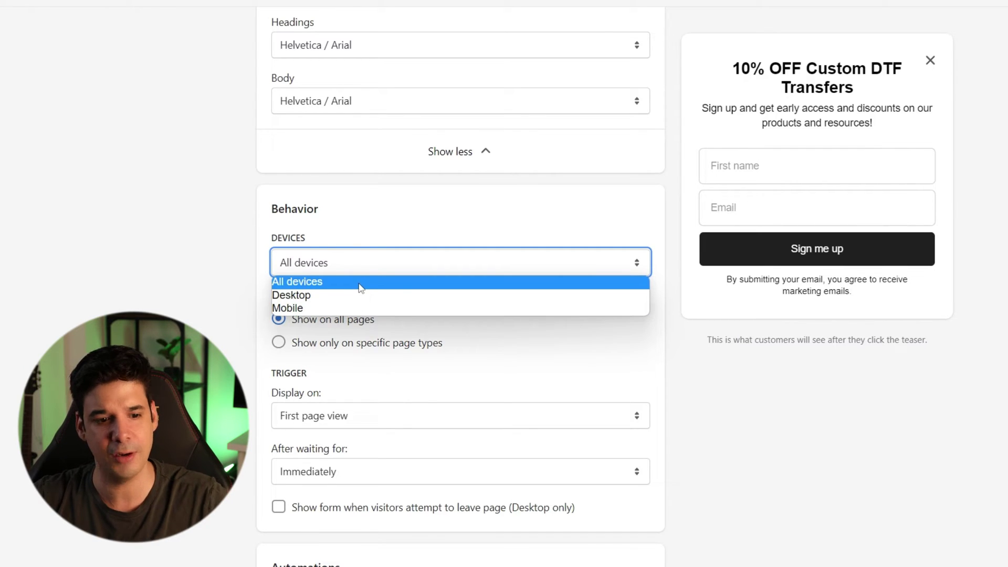
click(360, 284)
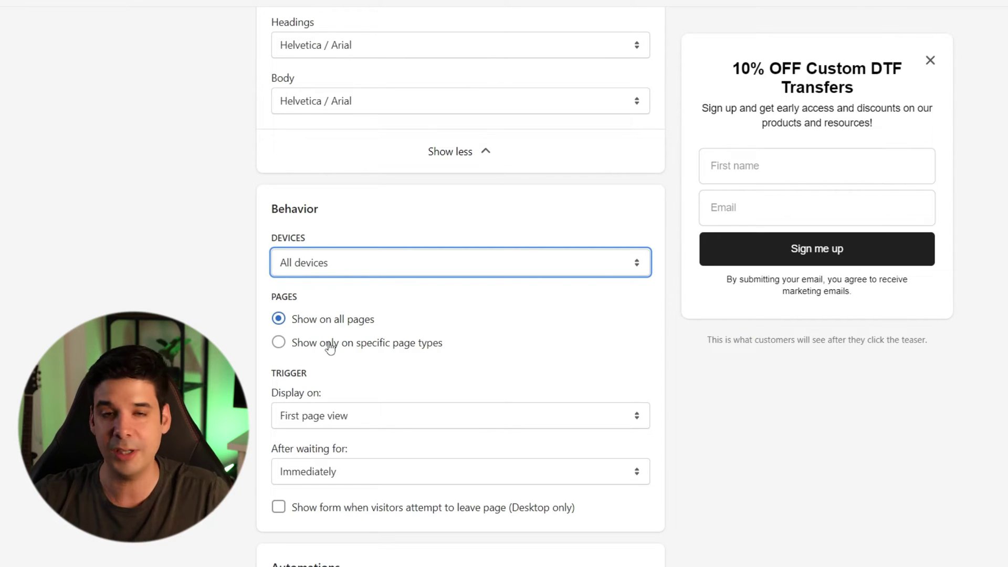
scroll(329, 341, down, 1)
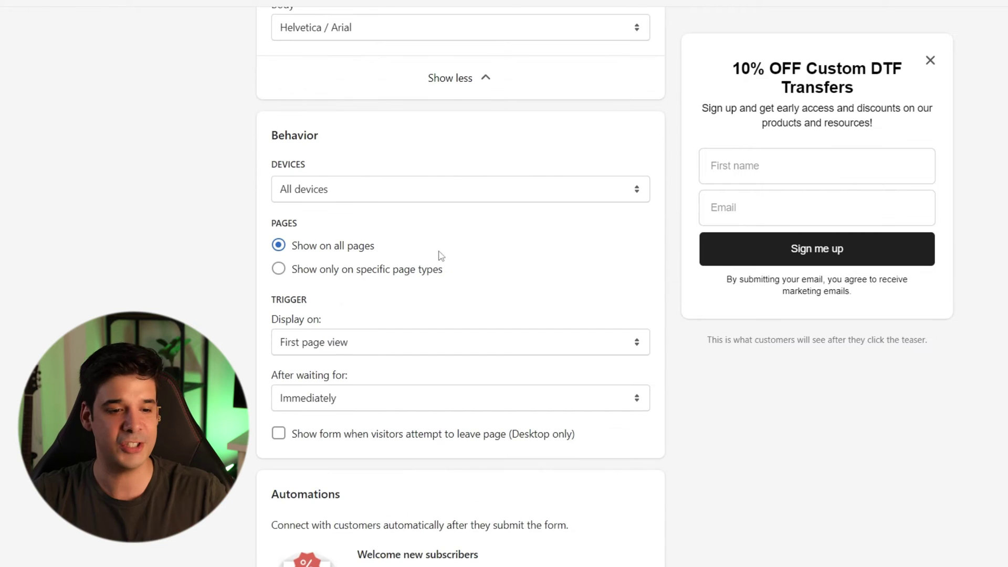
click(389, 344)
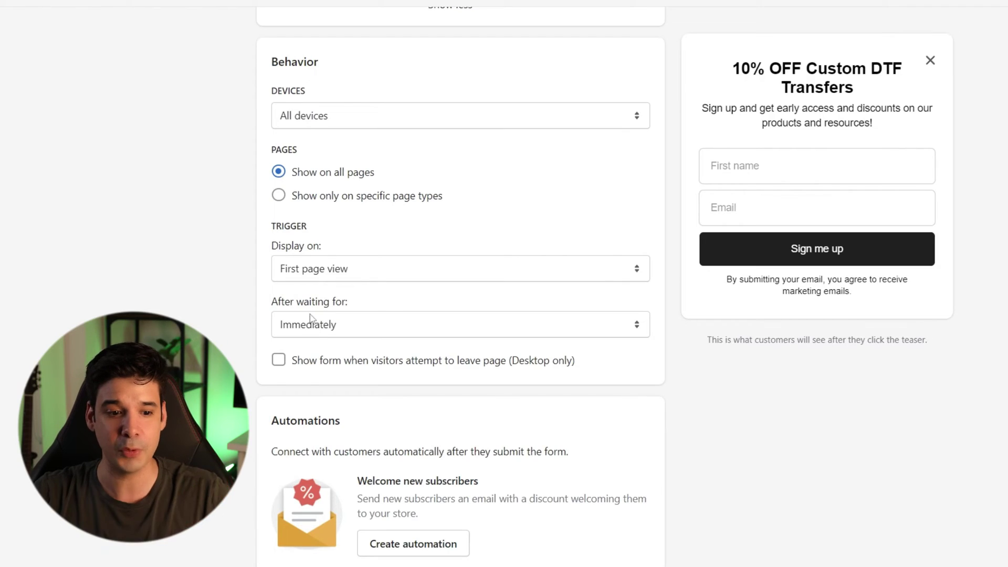
- Add a 30 second delay and exit-intent display, then save the form
click(315, 330)
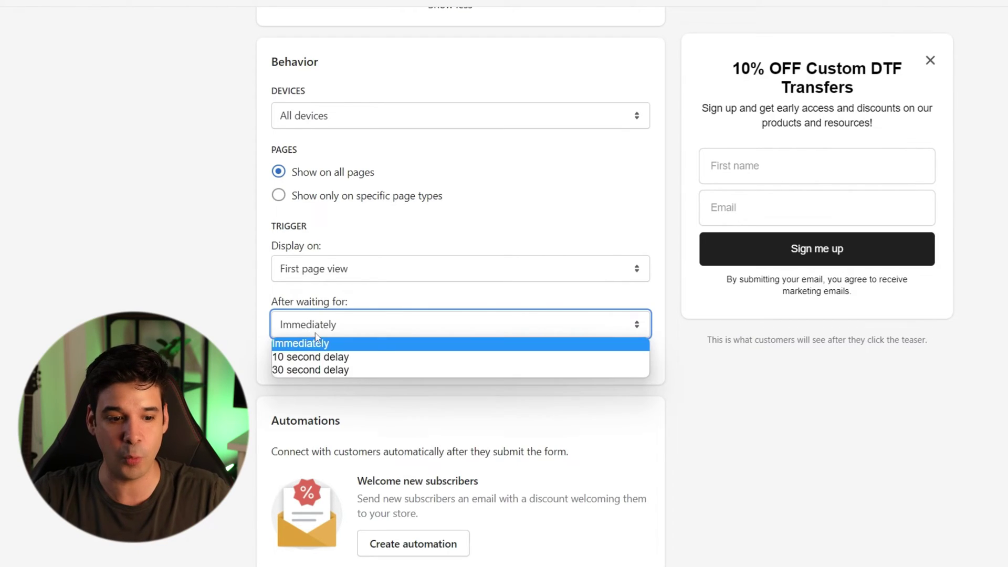
click(316, 373)
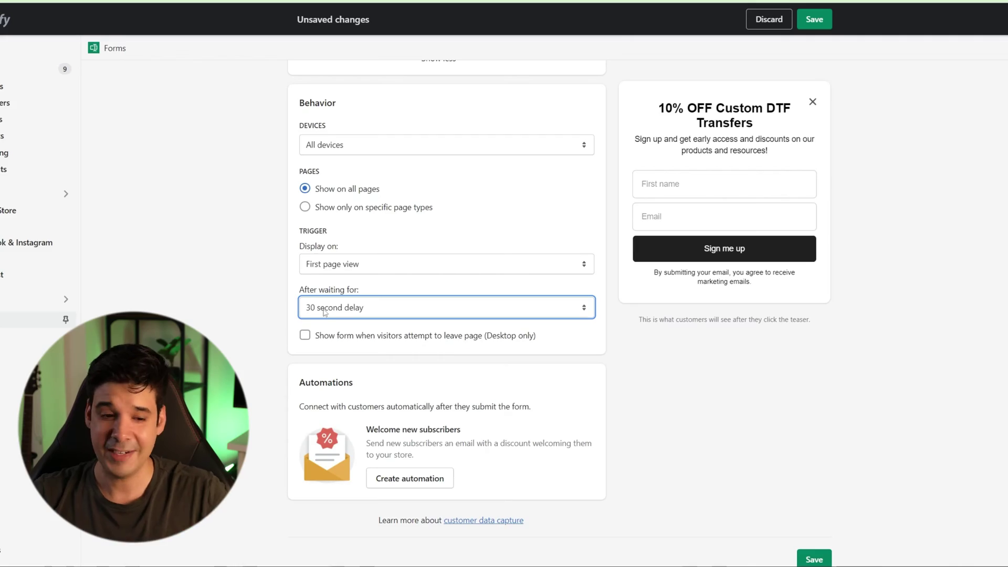
click(305, 336)
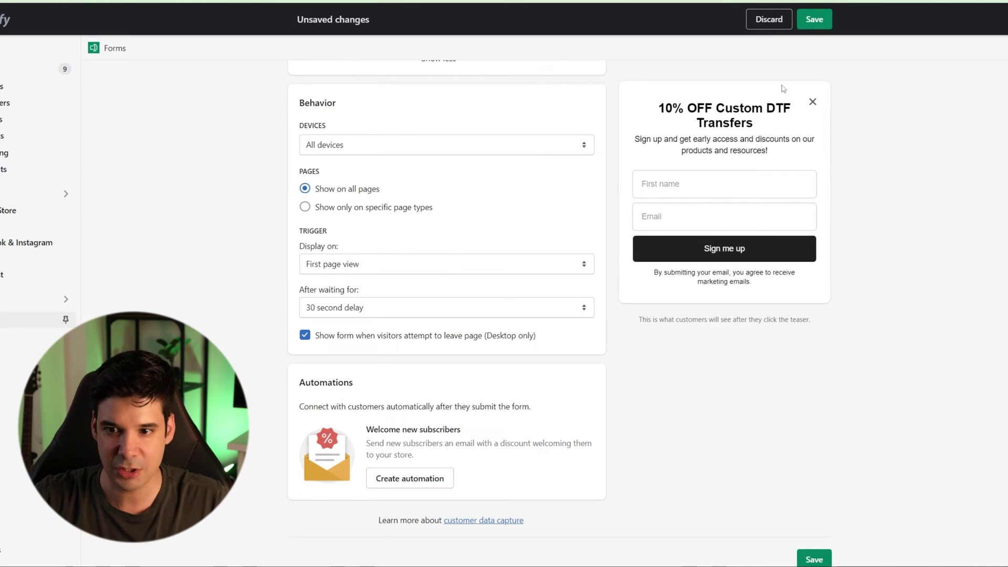
click(814, 19)
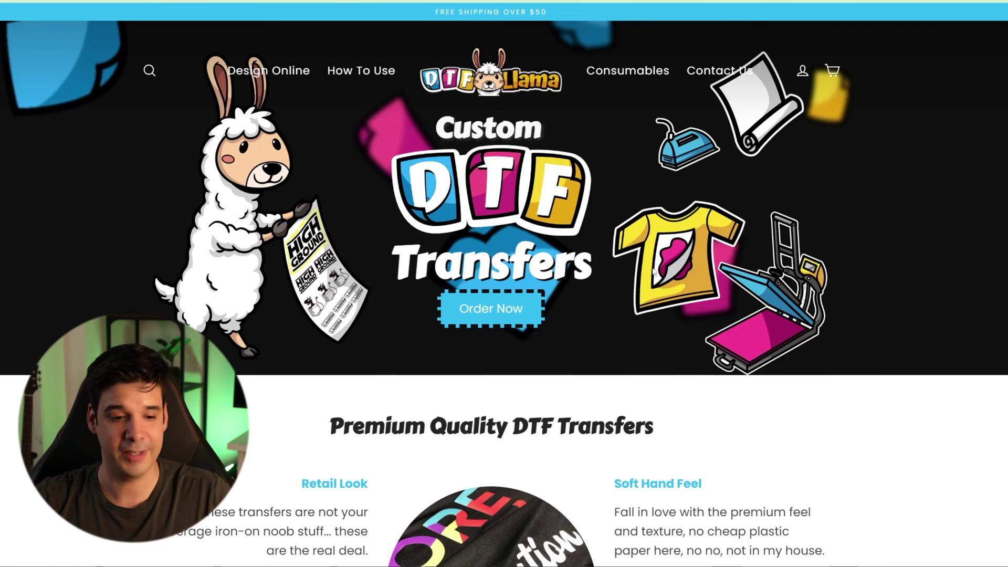
- Browse the custom DTF transfers collection to the DTF Gang Sheet product page
scroll(653, 272, down, 10)
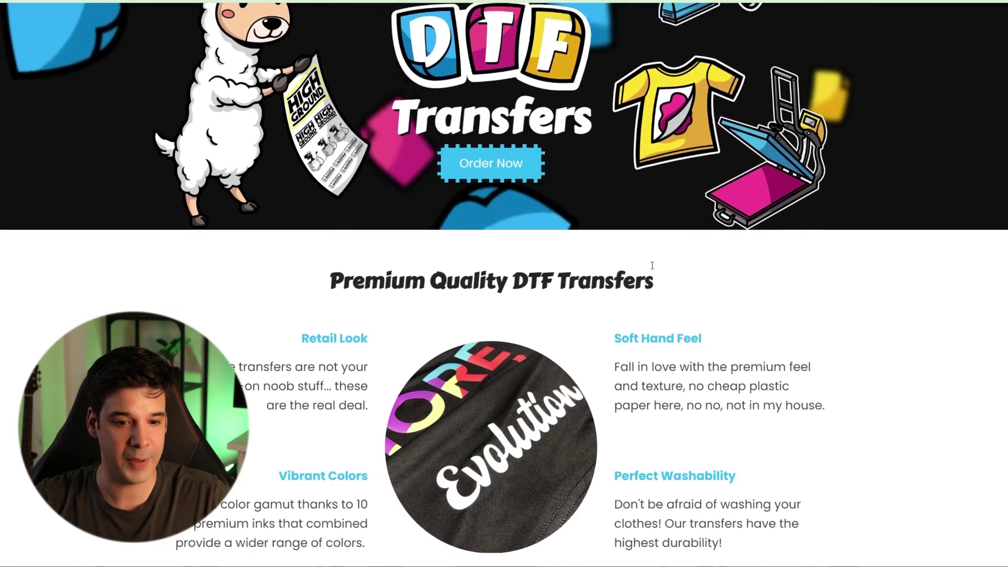
scroll(651, 259, down, 5)
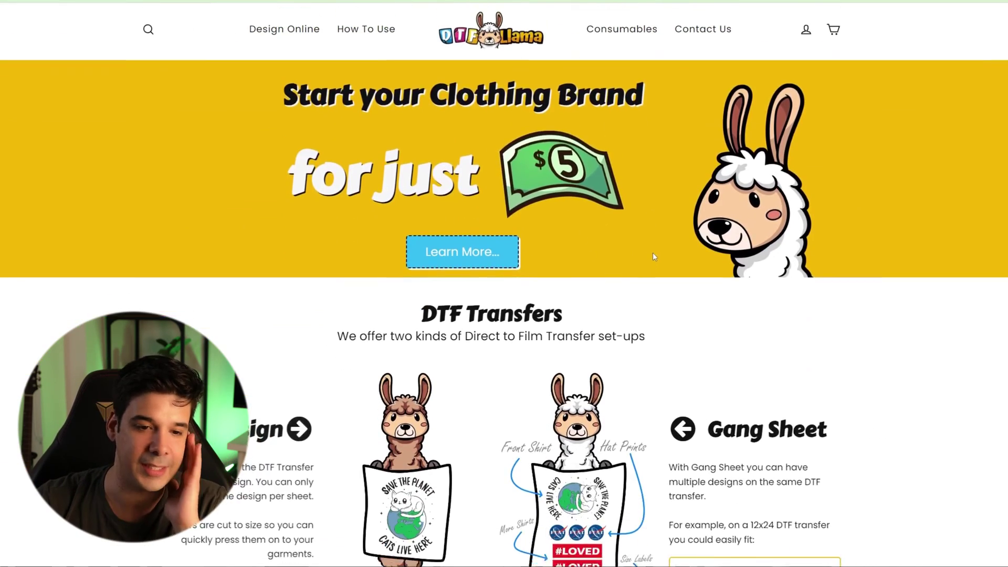
scroll(653, 257, down, 7)
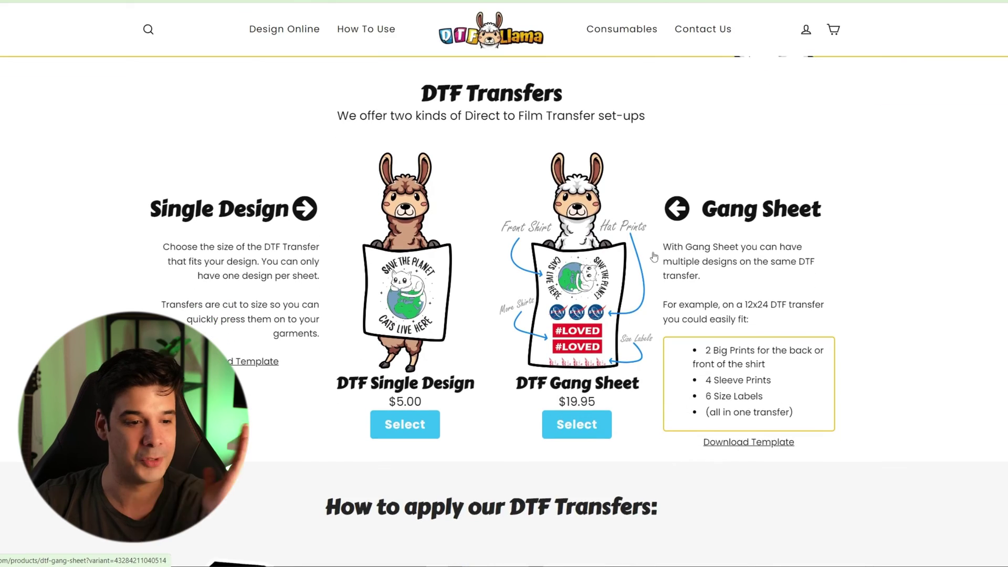
scroll(654, 255, down, 13)
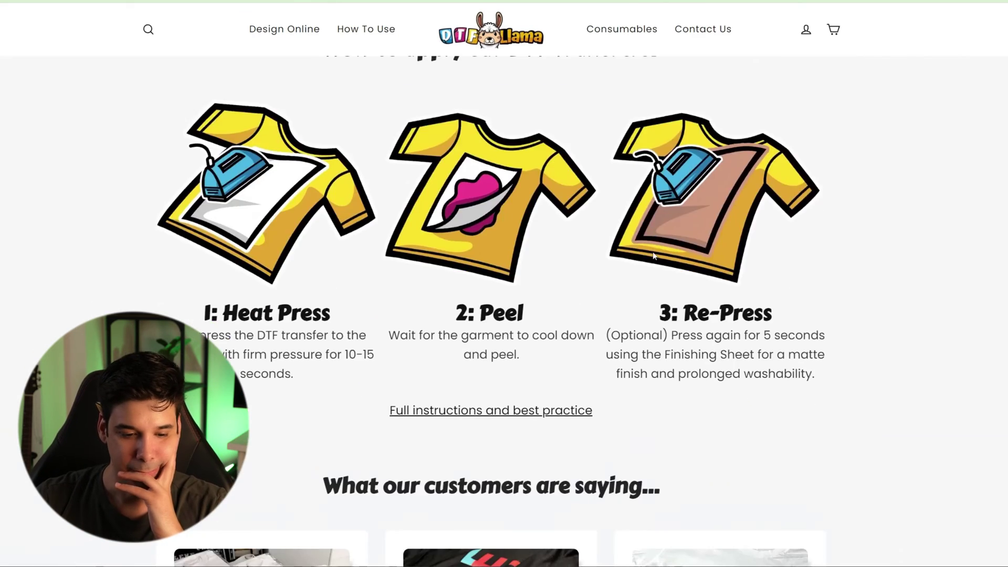
scroll(653, 254, down, 8)
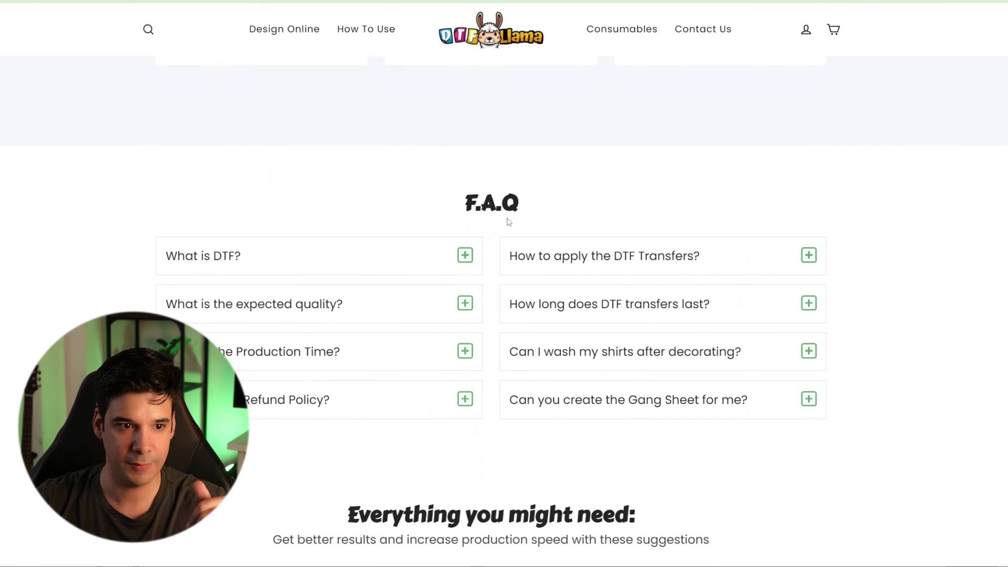
click(291, 32)
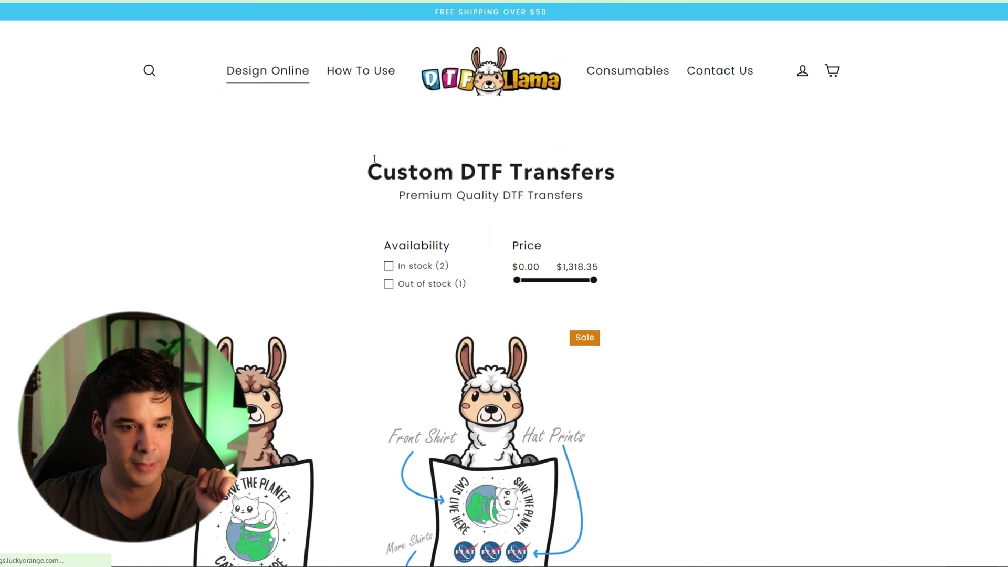
click(511, 453)
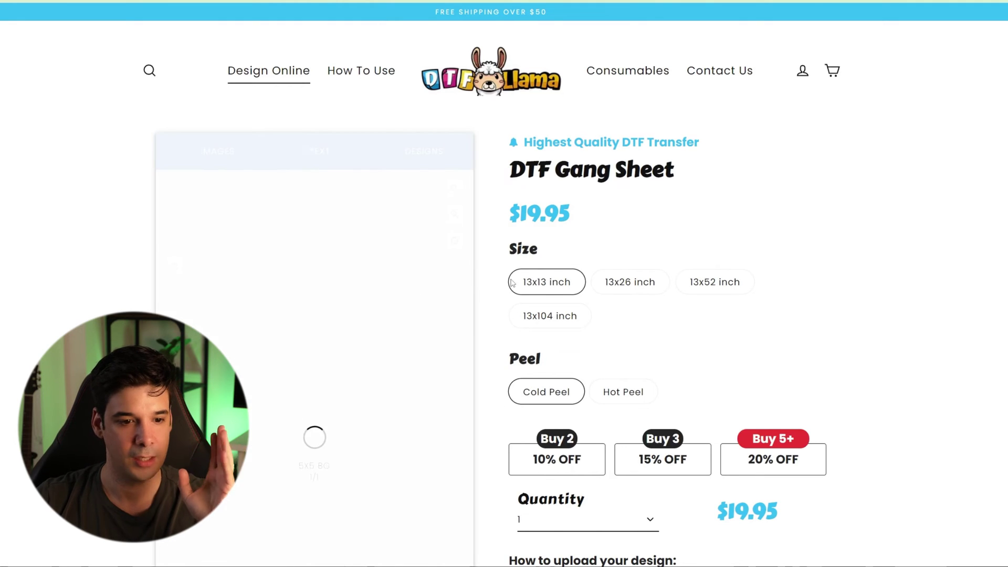
- Choose the 13x26 inch size, open the 'Get 10% OFF!' popup, and click into its fields
click(600, 284)
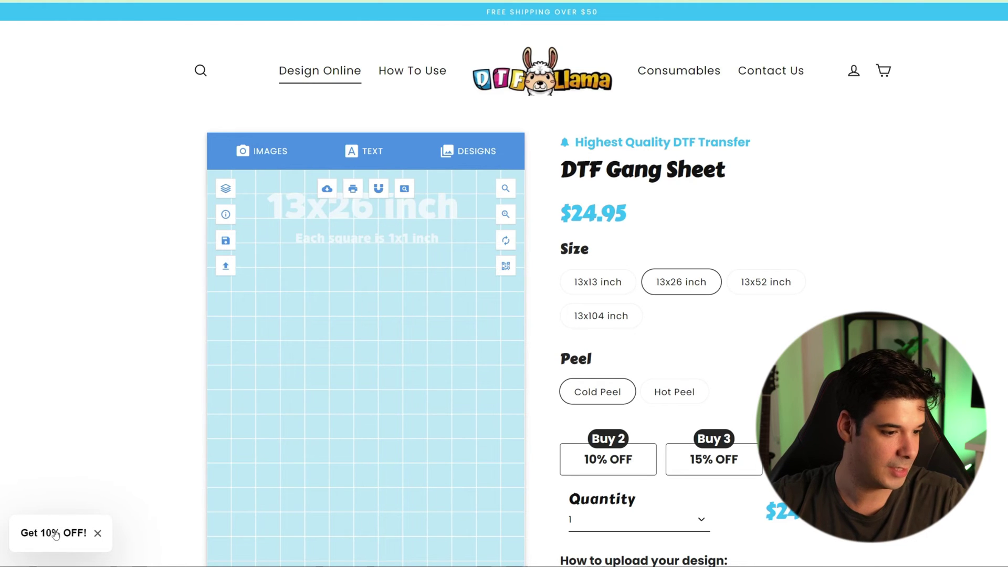
click(57, 535)
click(108, 465)
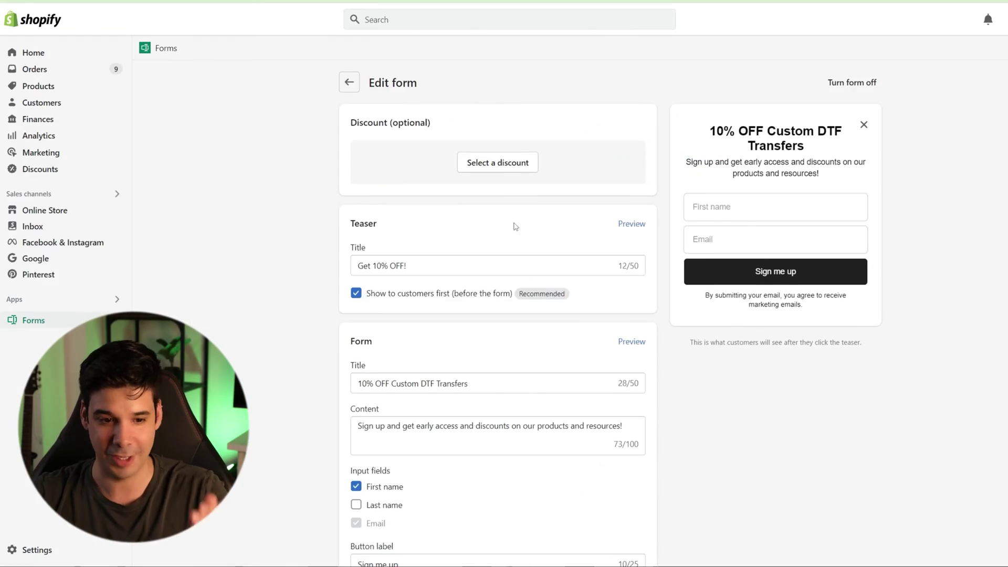
- Start a new automation for the signup form
scroll(516, 227, down, 20)
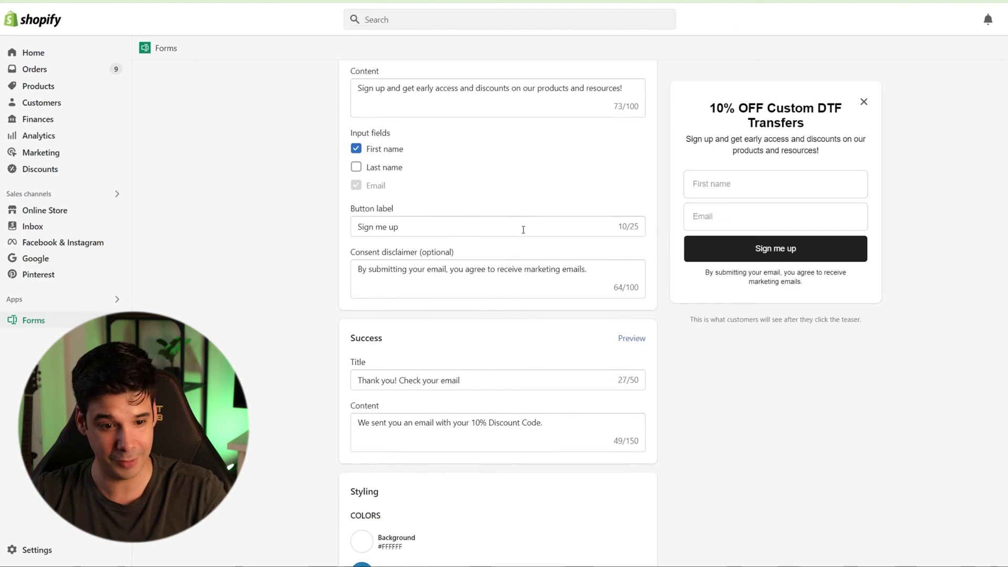
scroll(519, 209, down, 2)
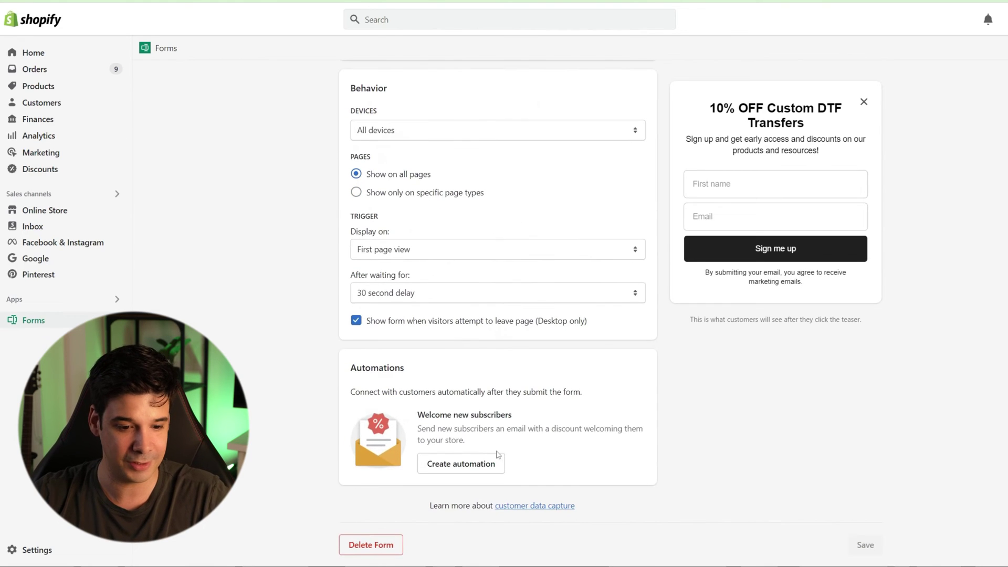
click(441, 465)
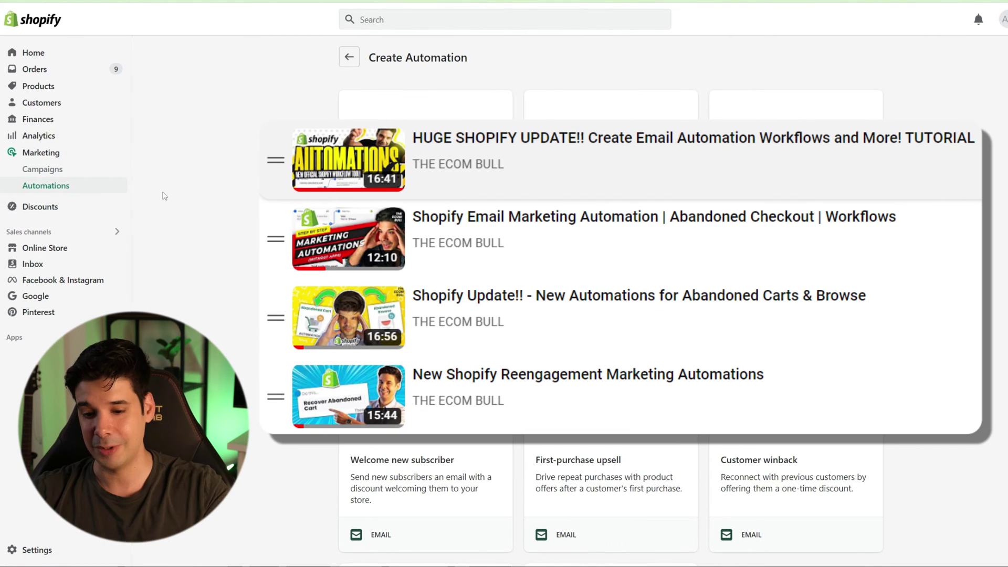
- Open the Welcome new subscriber template and create a workflow from it
scroll(610, 315, down, 3)
scroll(433, 176, down, 2)
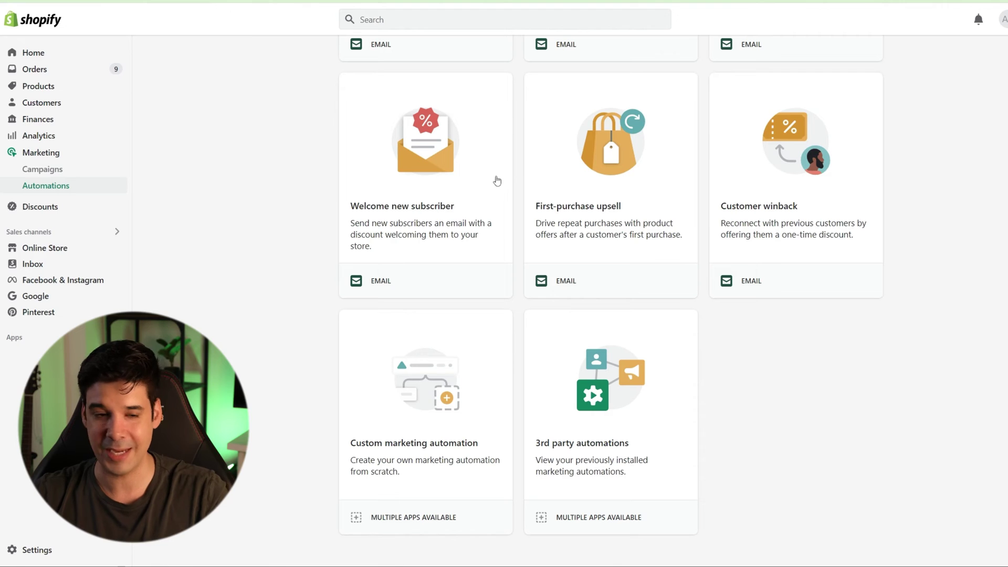
click(424, 166)
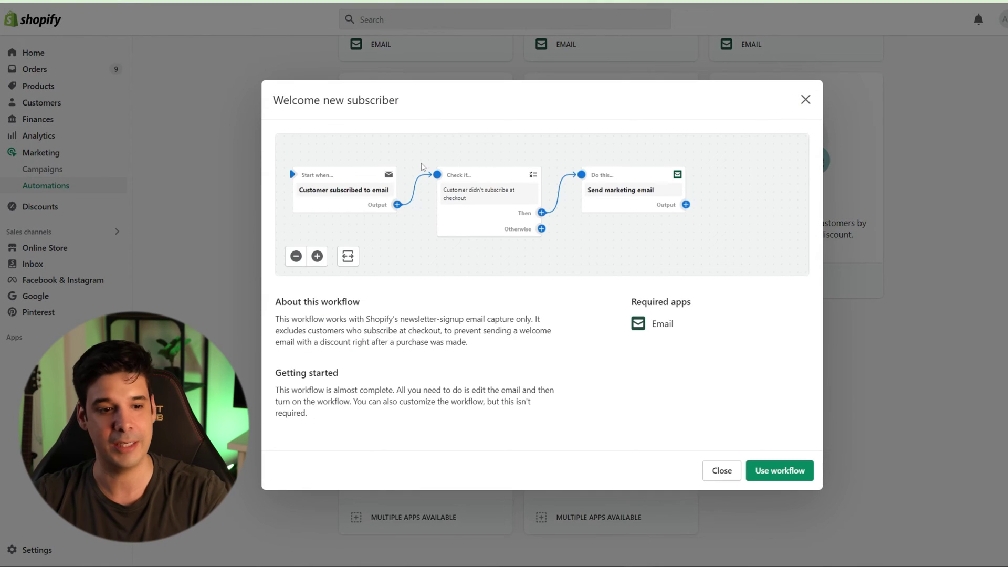
click(786, 471)
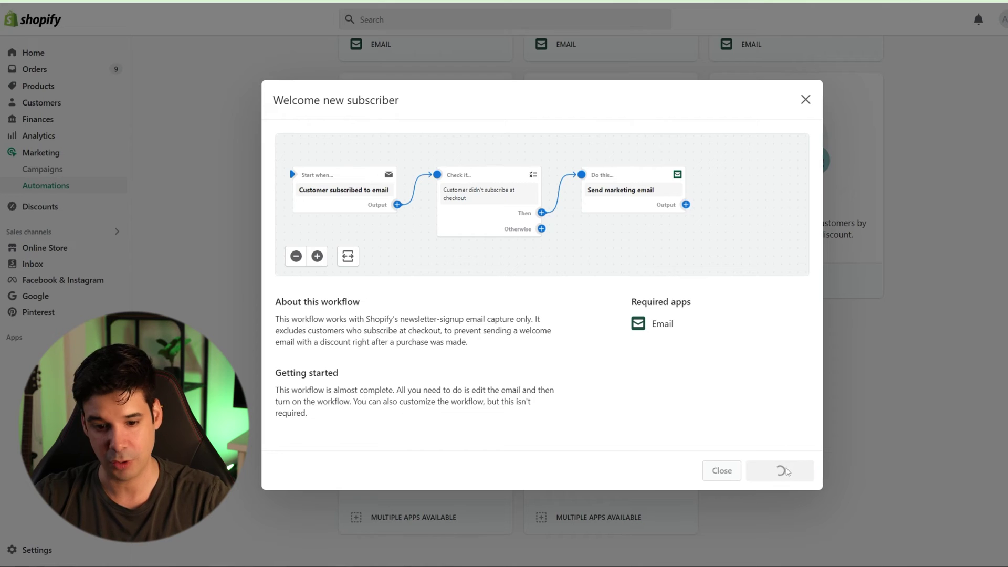
mouse_move(244, 241)
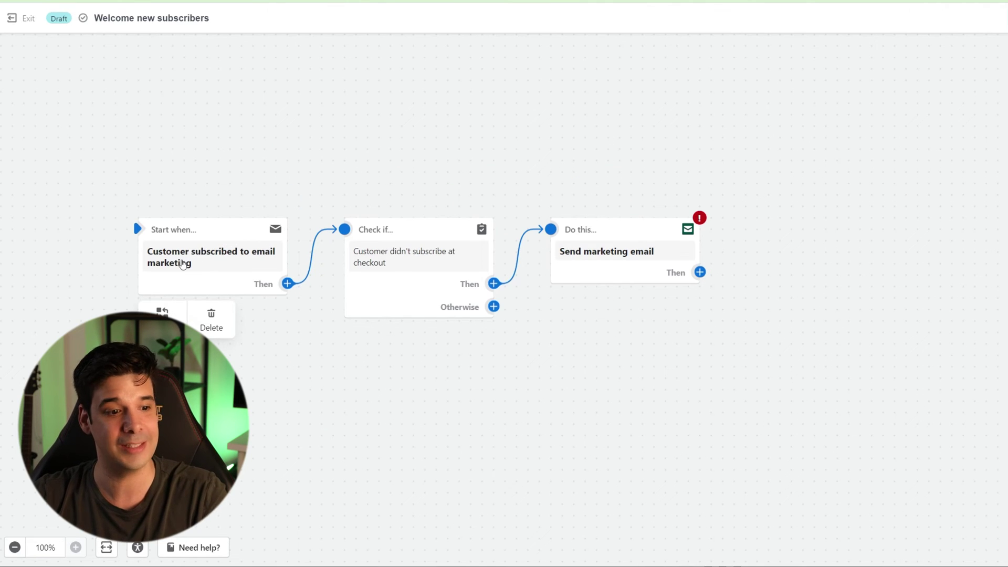
- Inspect the subscription trigger, the not-CHECKOUT condition, and the Send marketing email step
click(192, 266)
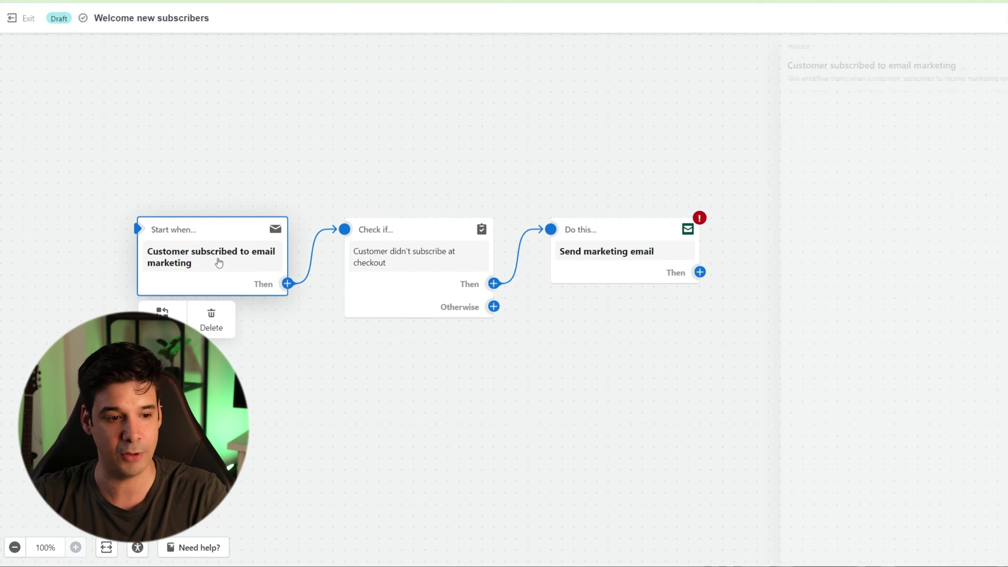
mouse_move(363, 232)
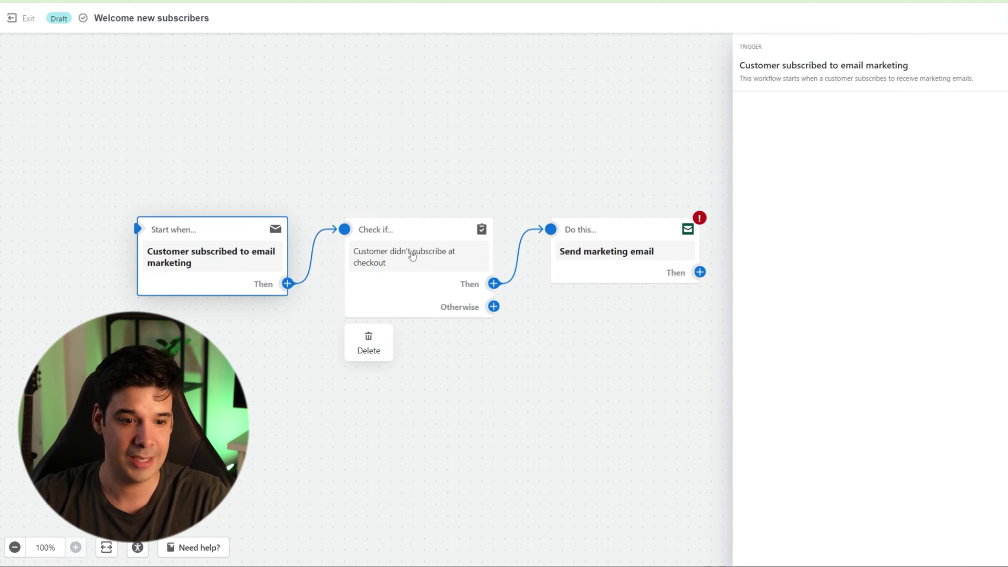
click(427, 263)
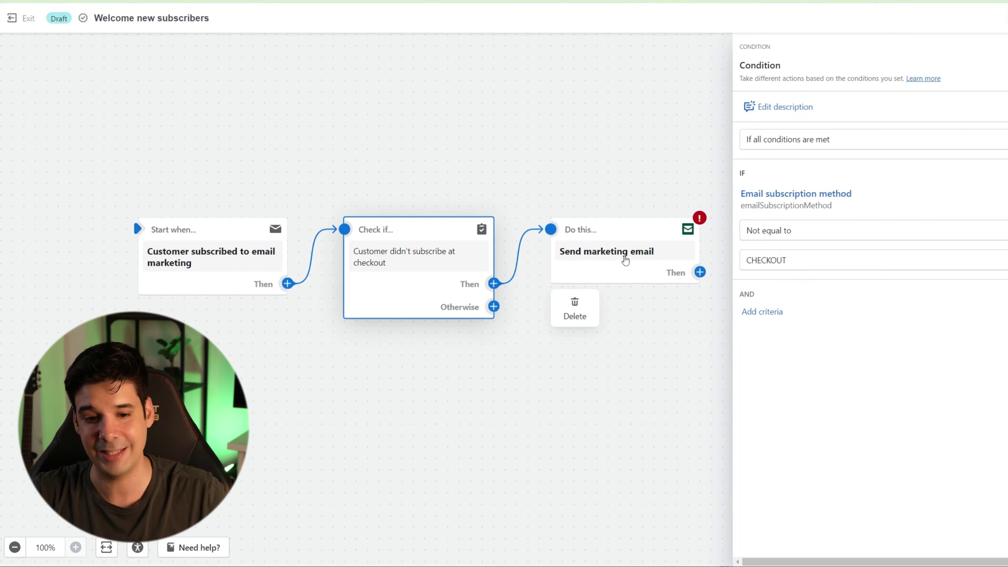
click(624, 260)
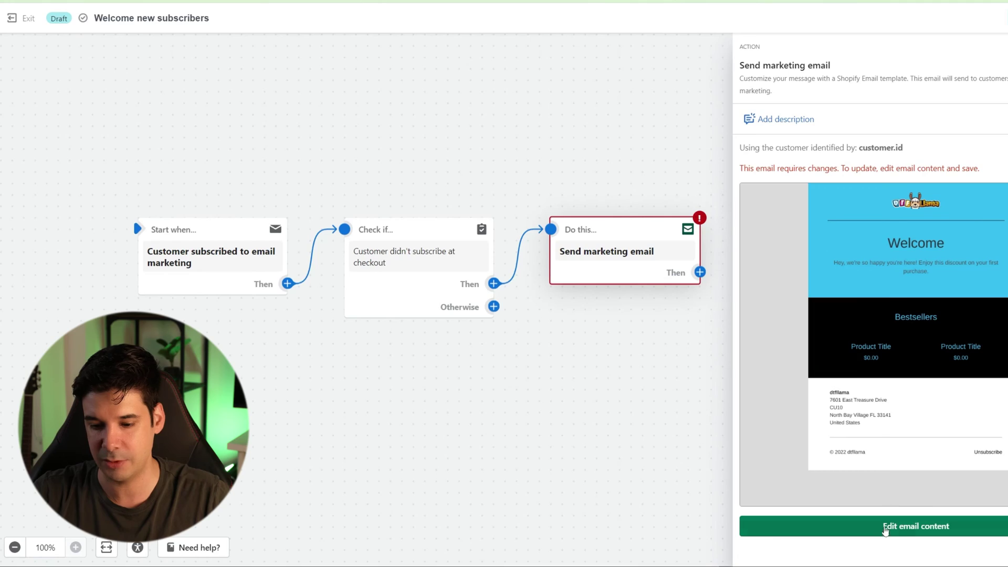
- Set the welcome email subject to 'Welcome [First name], here is your Discount!!'
click(916, 529)
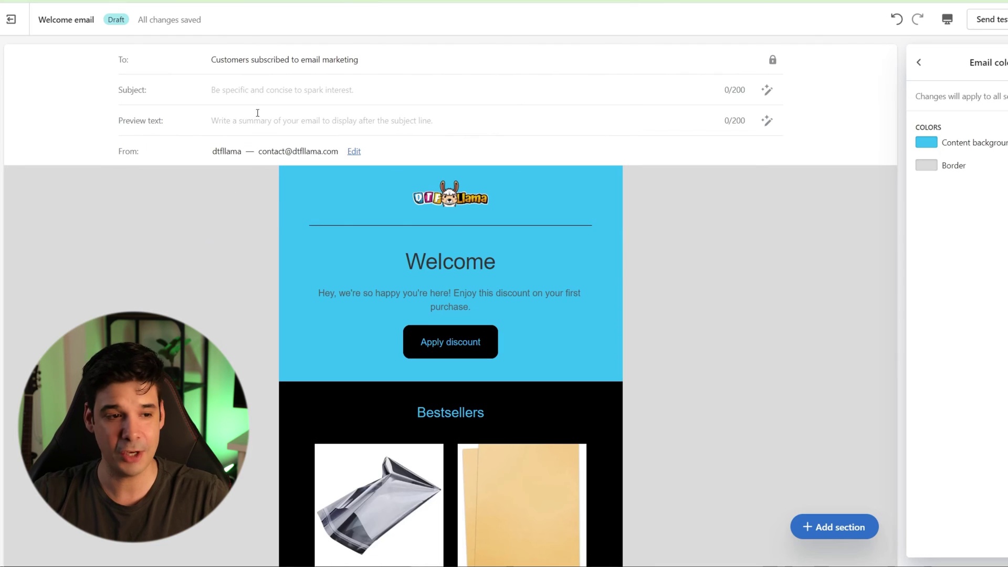
click(248, 90)
text(Welcome)
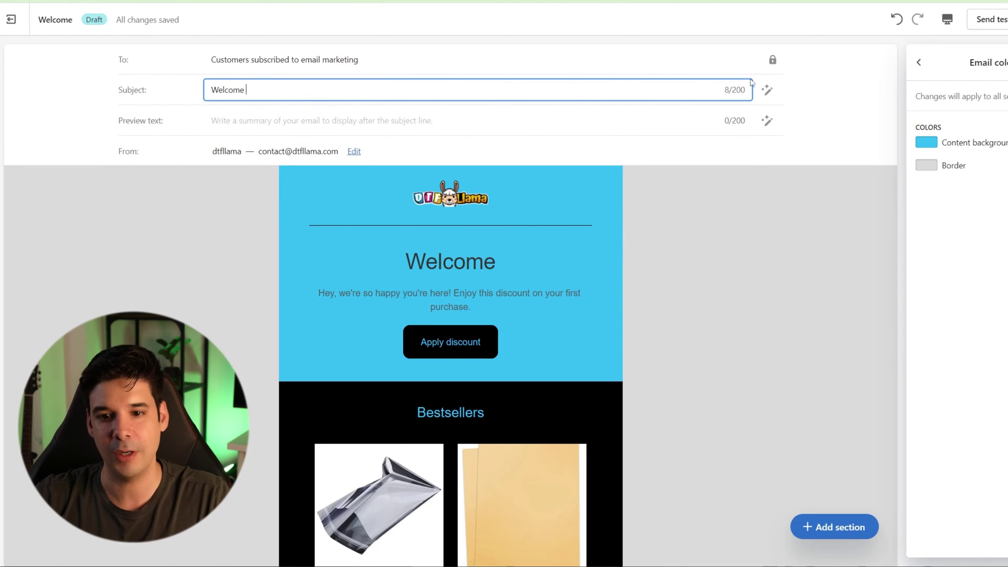
click(767, 92)
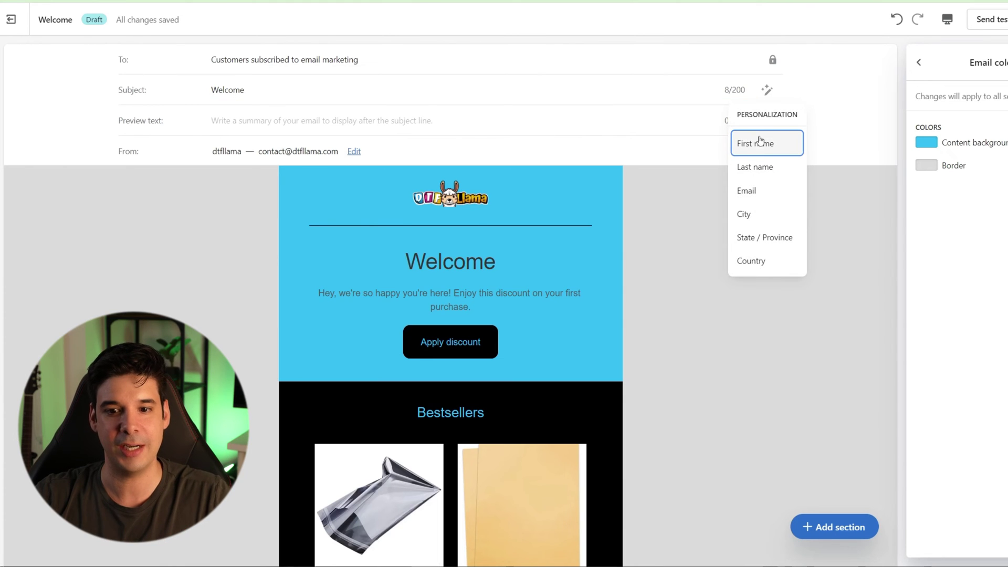
click(749, 148)
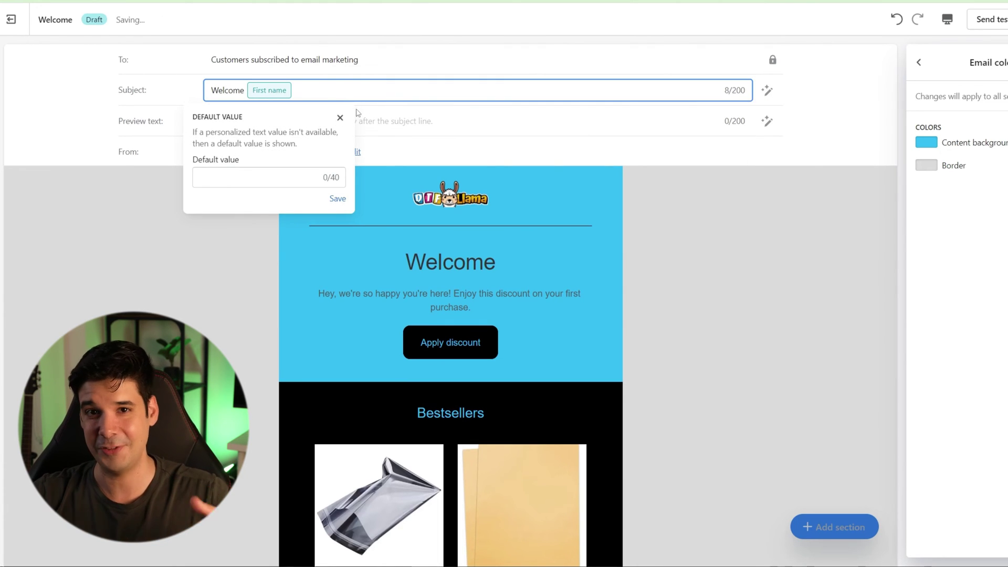
click(313, 93)
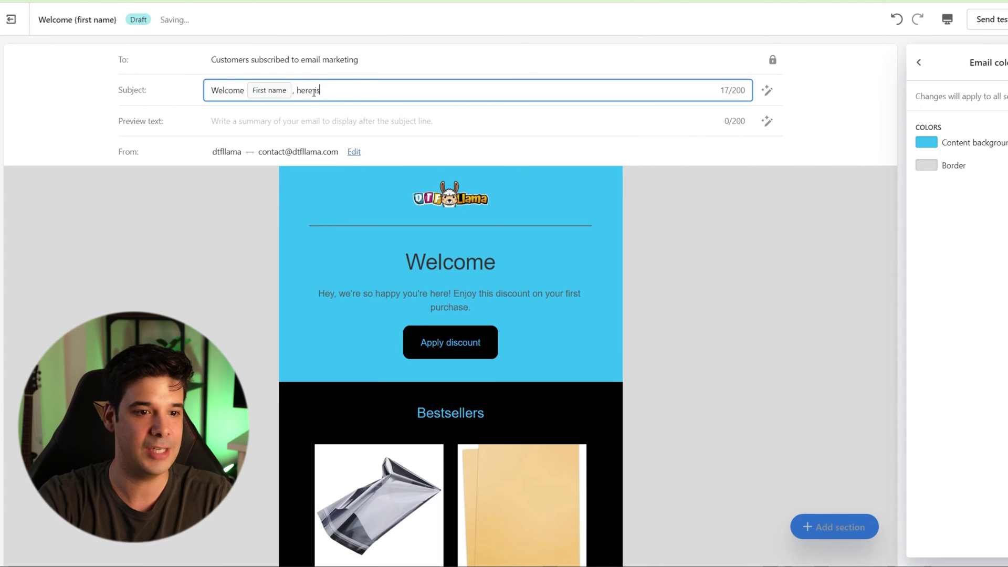
text(, here is your D)
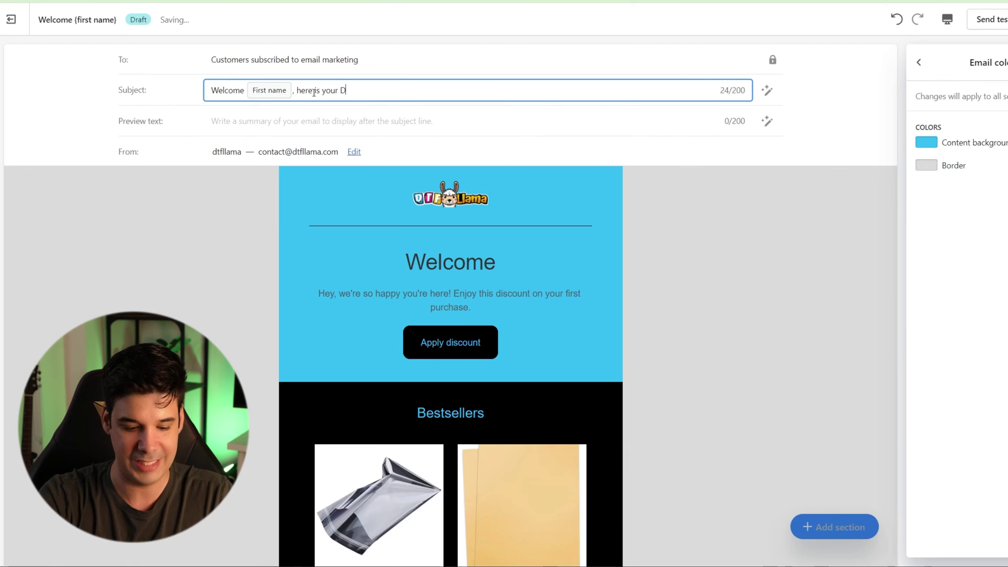
text(iscount!!)
- Paste the 10% OFF preview text into the Preview text field
click(218, 122)
text(Get 10% OFF Your Custom Transfers Today!)
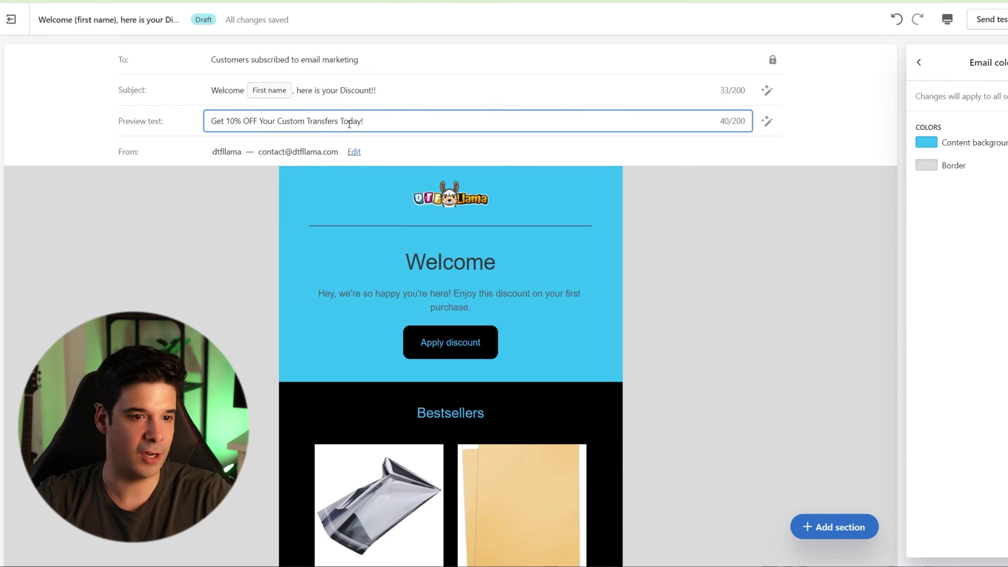
scroll(629, 269, down, 3)
scroll(619, 254, up, 2)
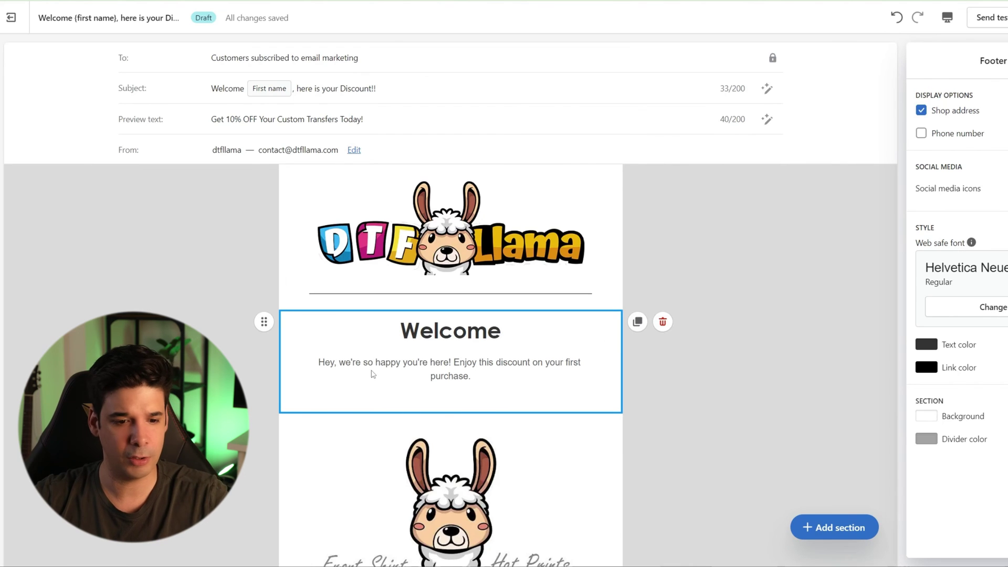
- Add a Discount section featuring the 10% off Custom DTF Transfers code with a light blue button
scroll(371, 374, down, 1)
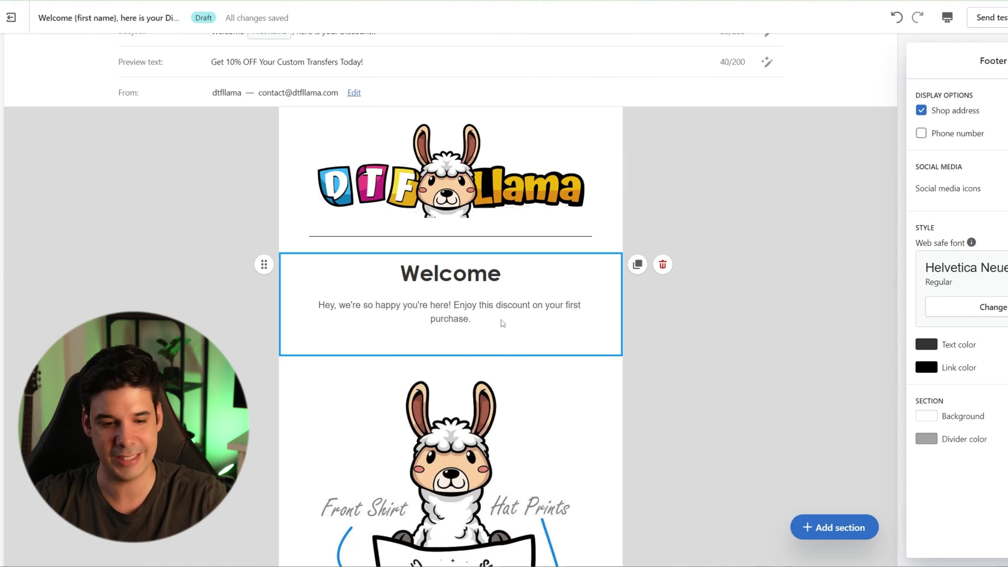
click(450, 357)
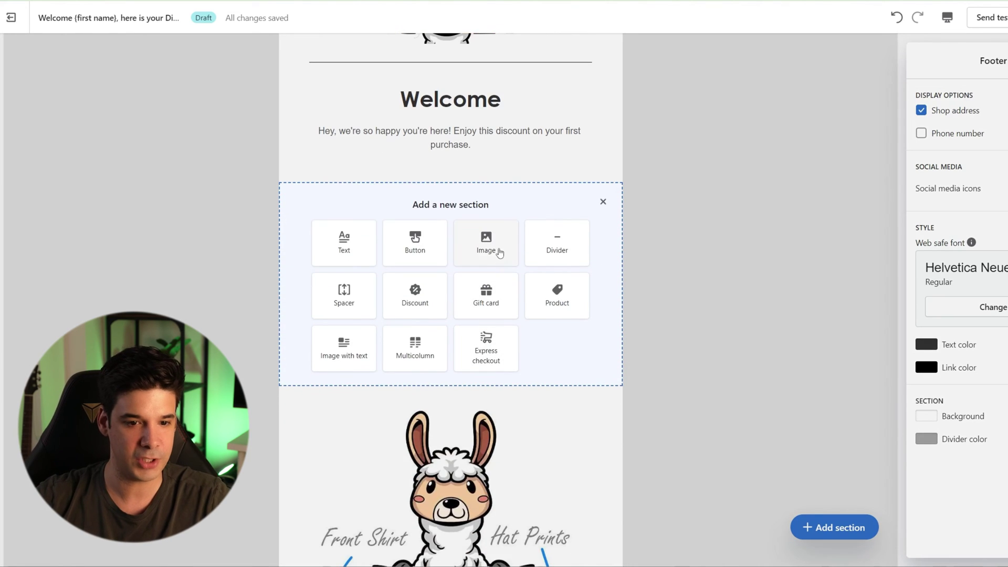
click(421, 298)
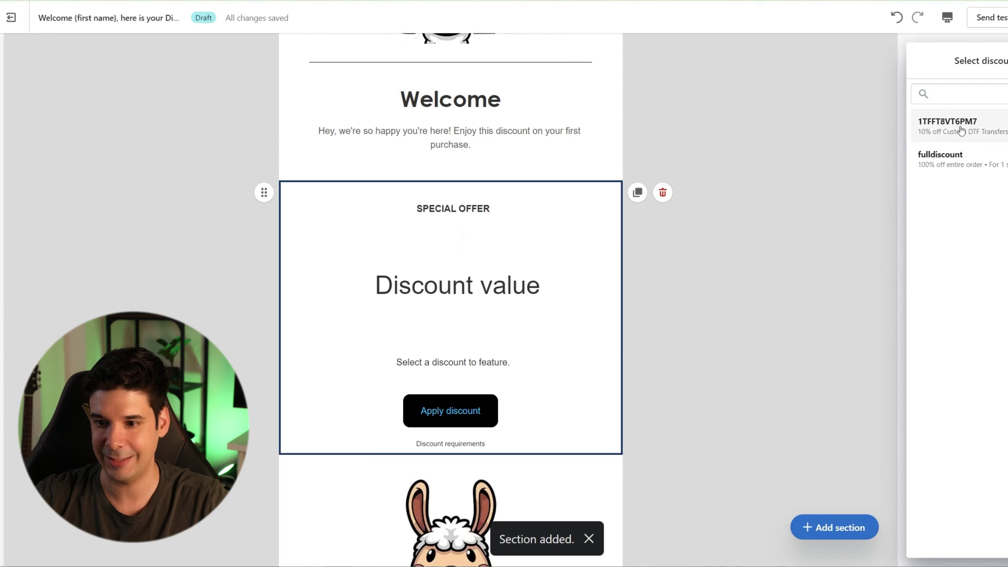
click(961, 129)
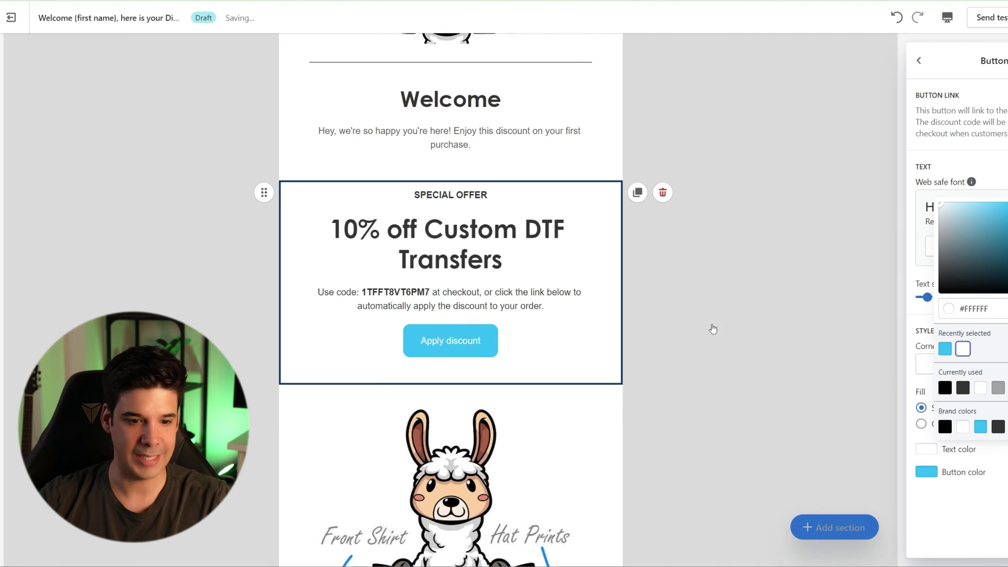
click(556, 260)
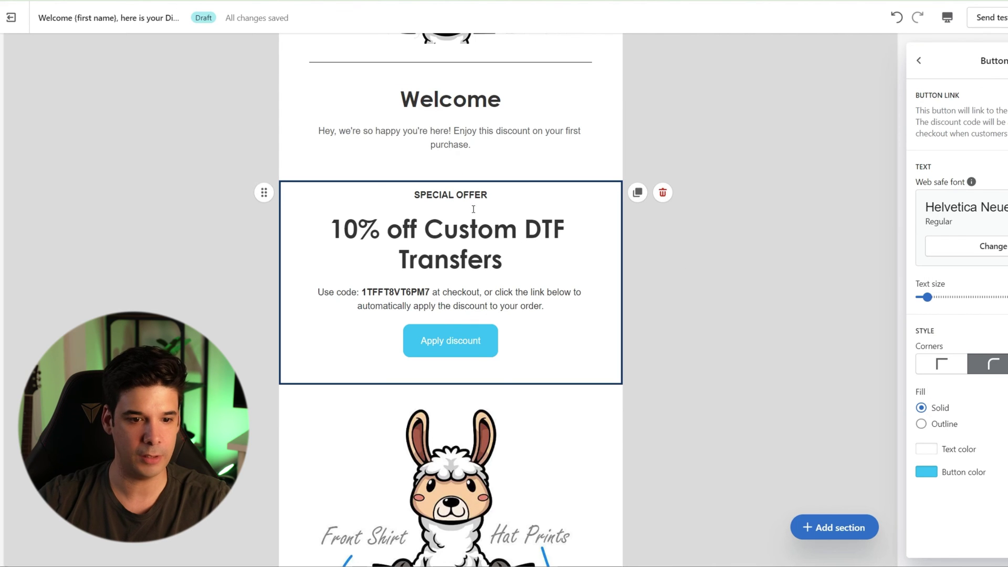
- Review the finished email and go back to the Flow workflow
scroll(461, 299, down, 9)
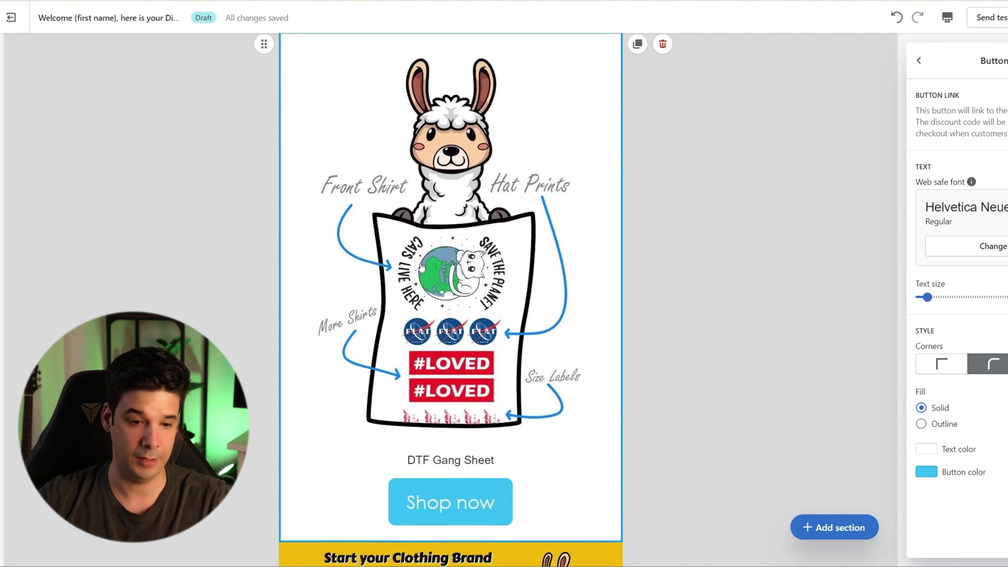
scroll(430, 178, down, 2)
scroll(410, 306, down, 2)
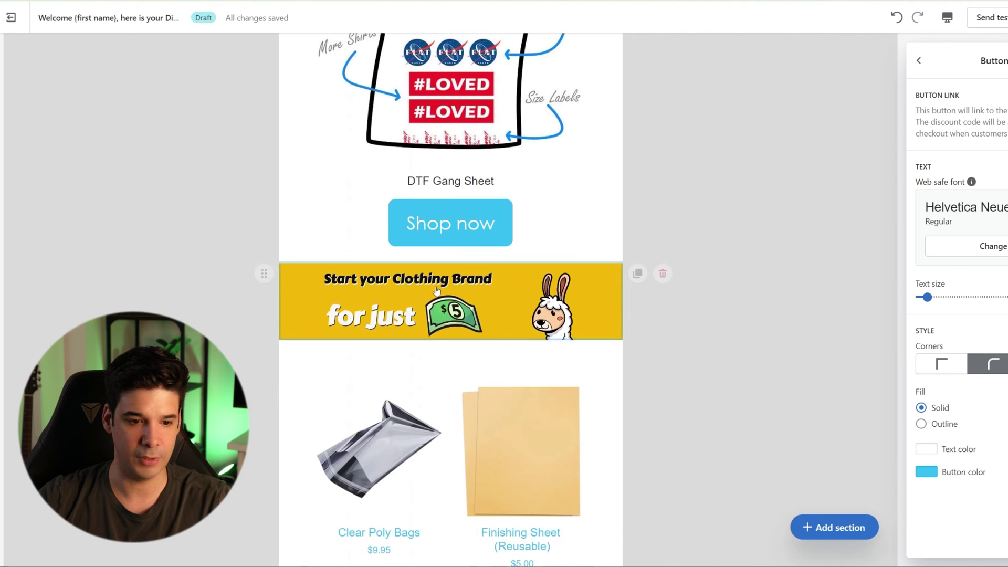
scroll(410, 306, down, 2)
scroll(413, 328, up, 9)
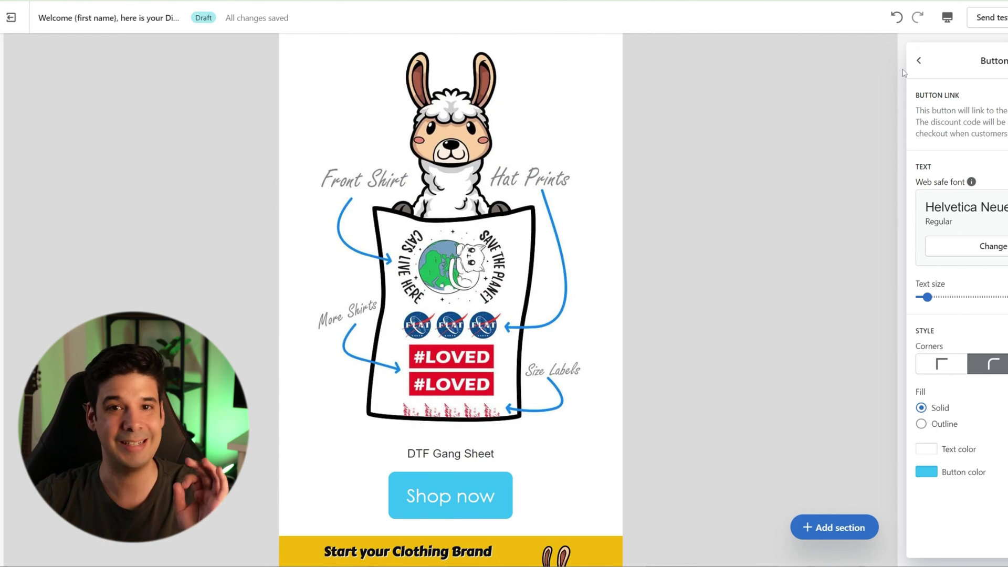
key(alt+Left)
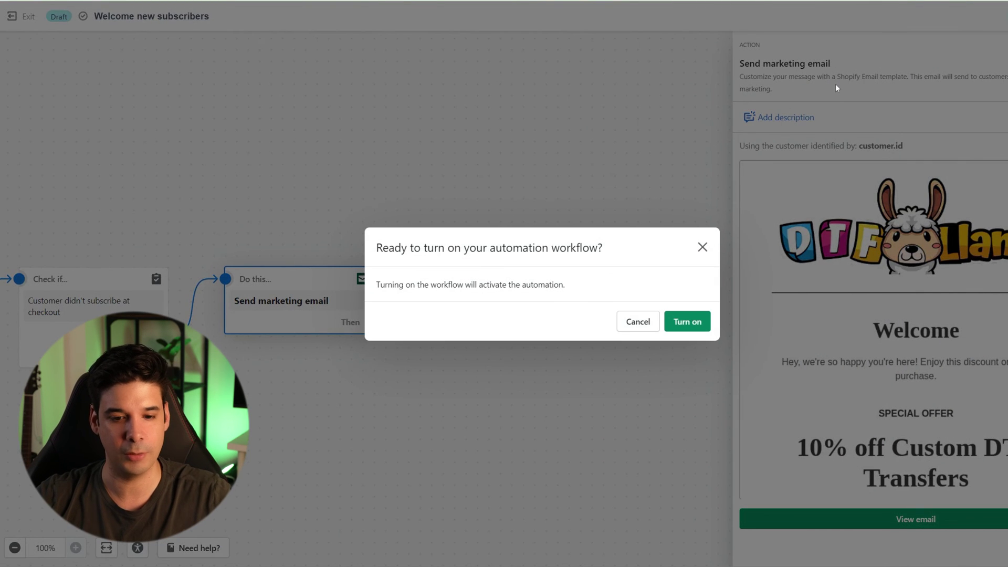
- Turn on the welcome workflow and go to the store's home page
click(686, 324)
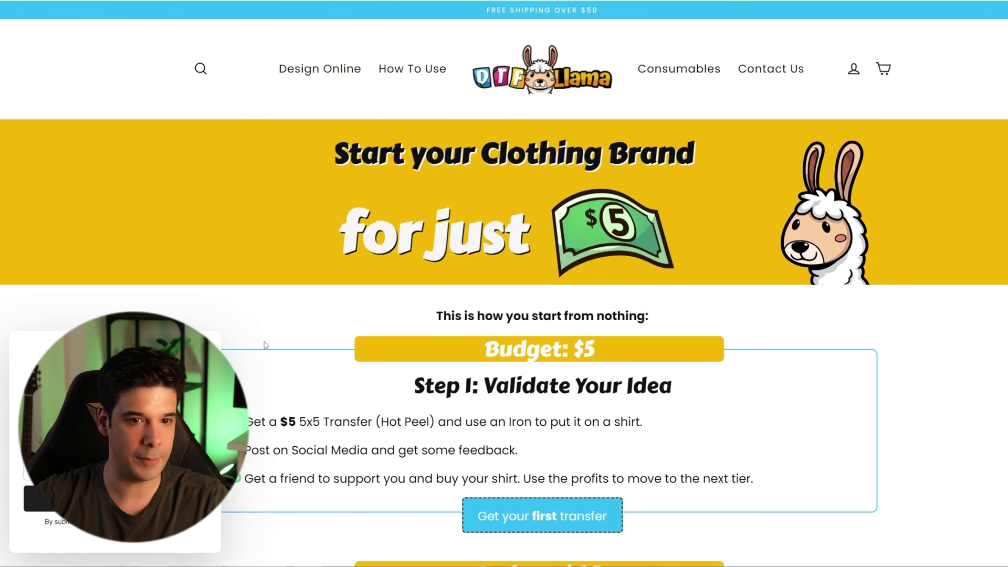
click(524, 77)
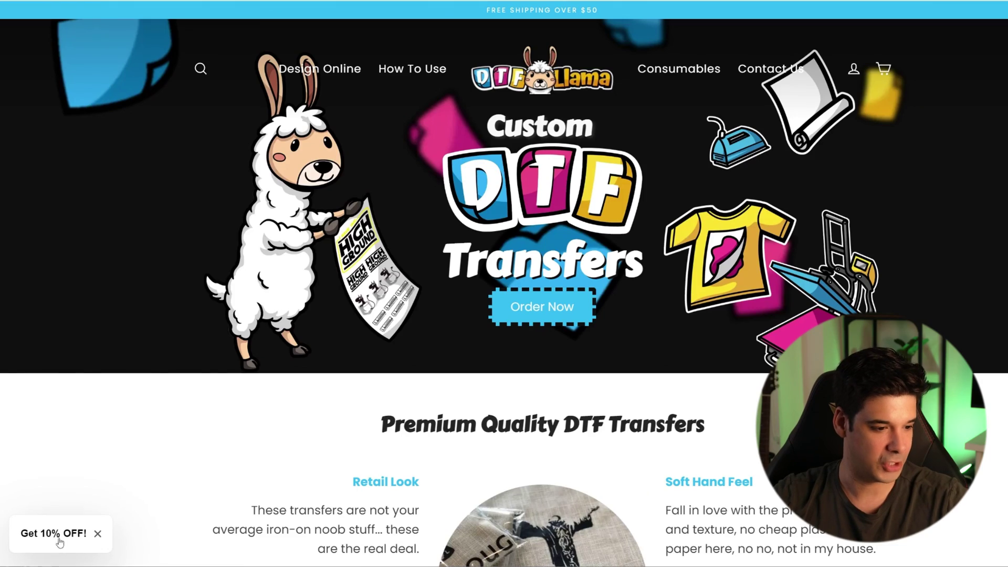
- Sign up through the 'Get 10% OFF!' popup with a first name and e-mail address
click(59, 542)
click(85, 432)
click(102, 465)
click(52, 466)
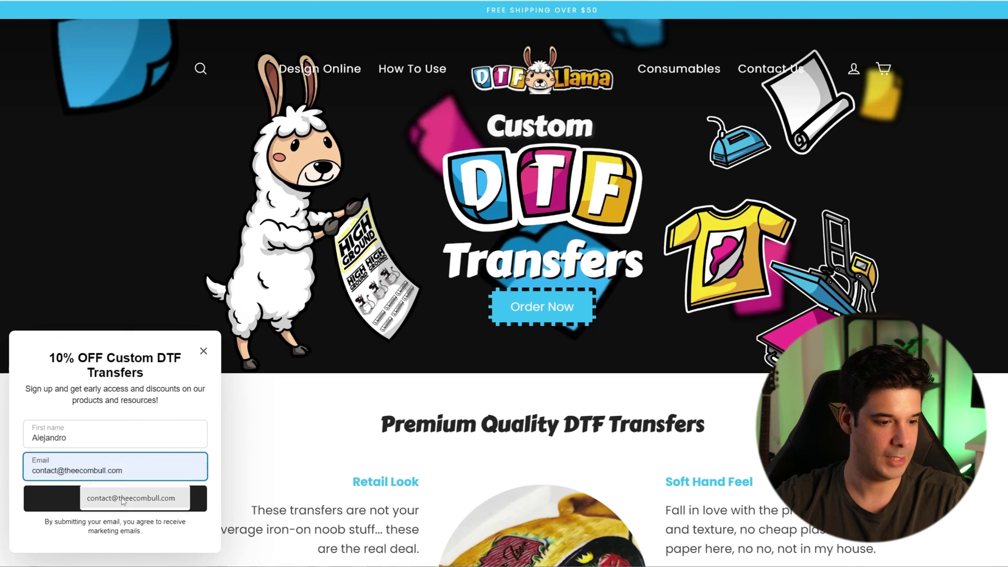
click(259, 490)
click(107, 499)
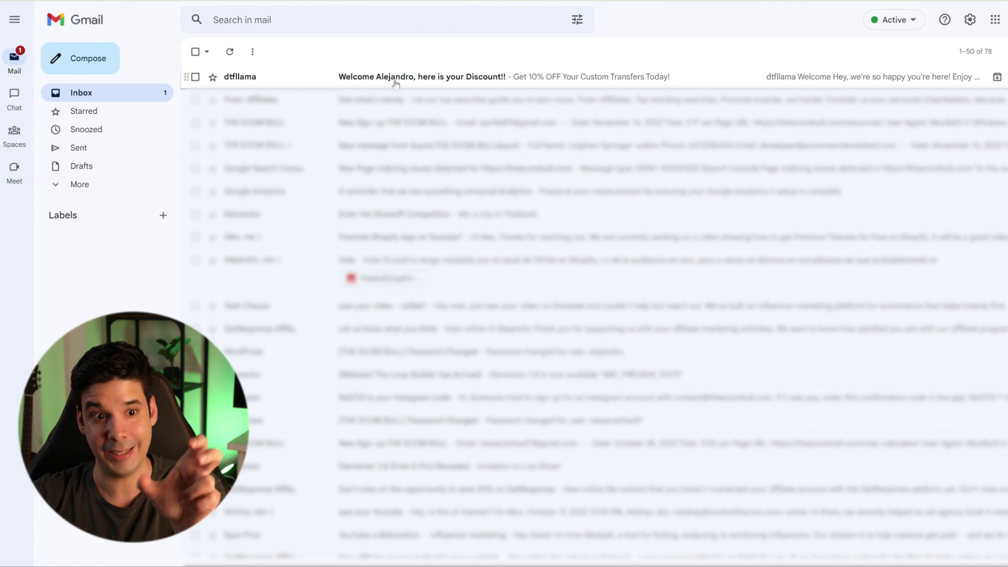
- Open the DTF Llama welcome email, follow Apply discount, and open the DTF Gang Sheet product
click(437, 79)
scroll(659, 271, down, 5)
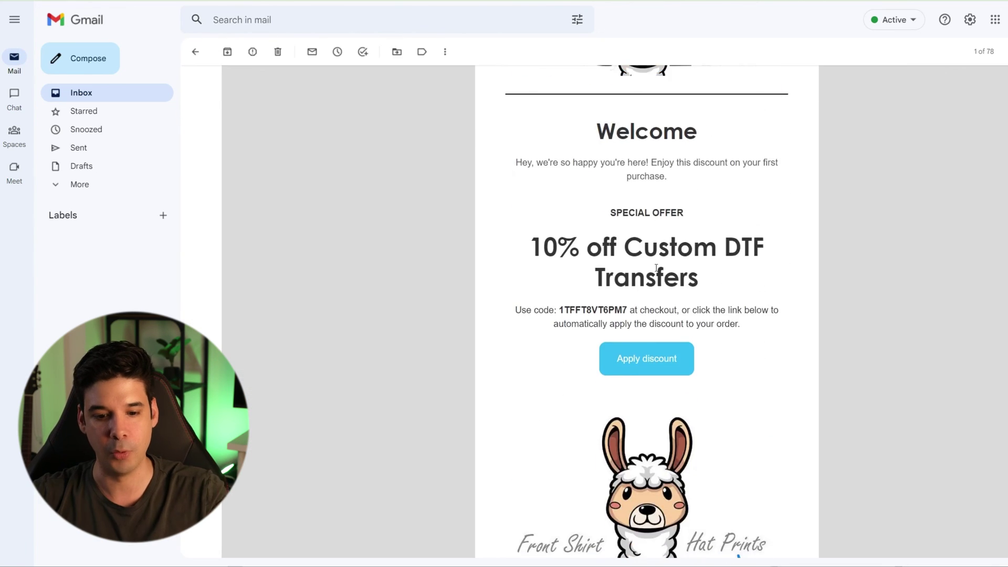
click(655, 250)
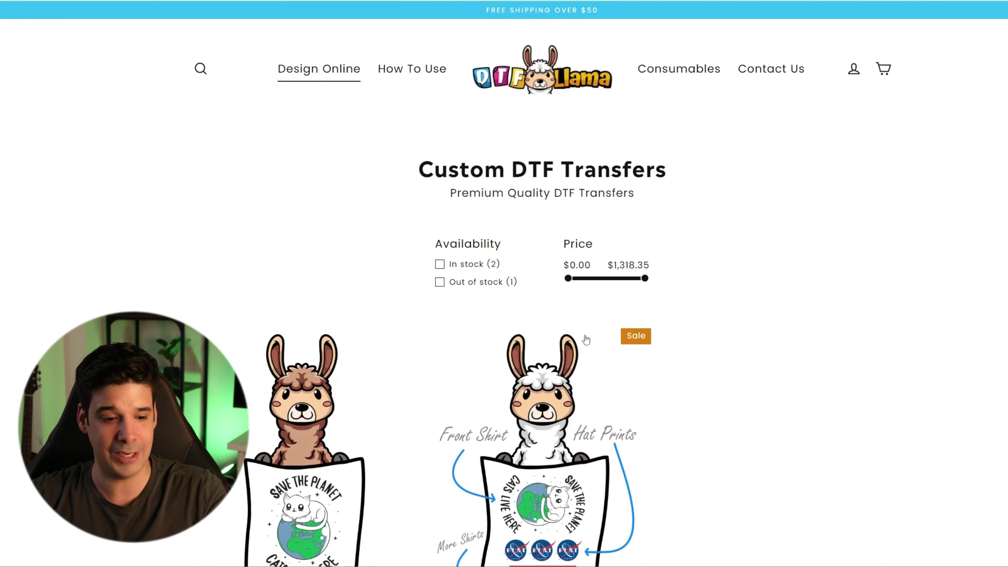
scroll(616, 300, down, 1)
click(538, 373)
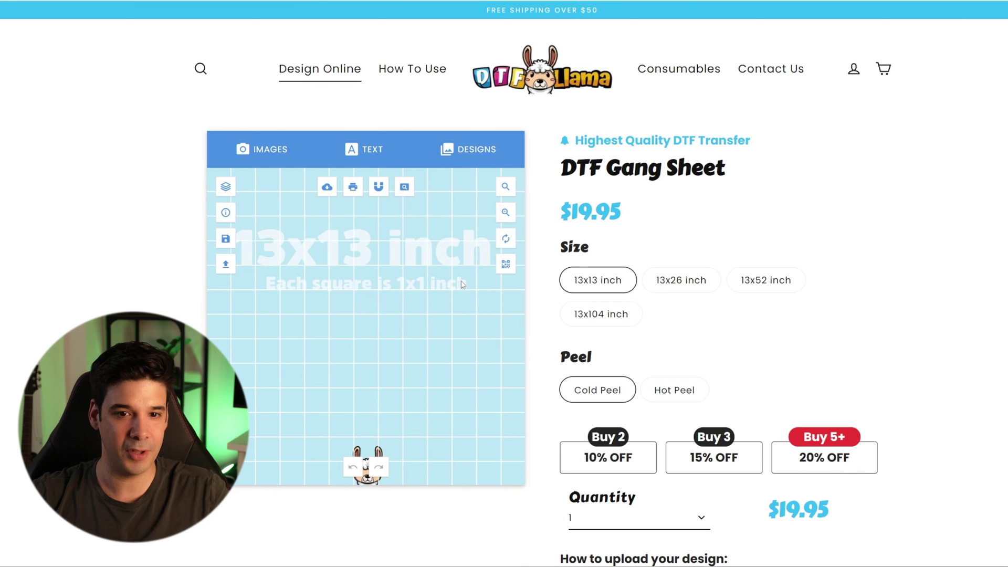